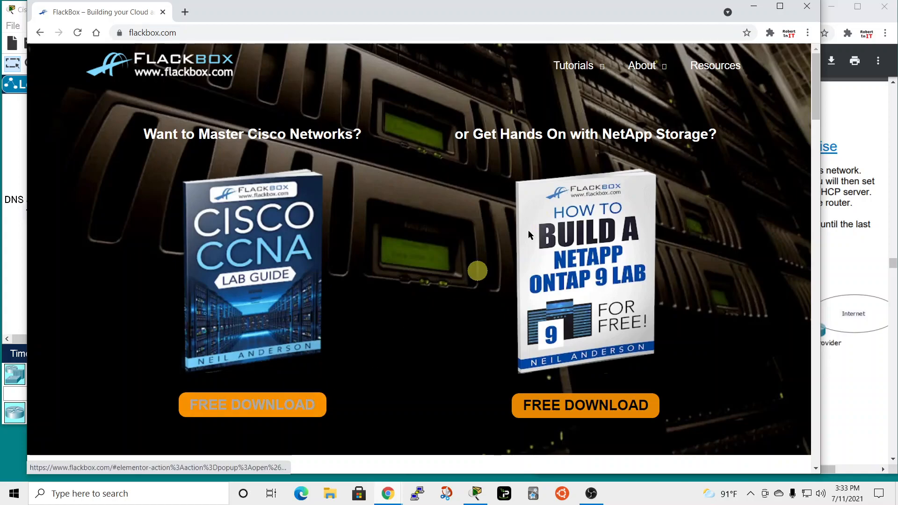
Bring the lab guide to the Cisco DHCP Client tasks and open router R1's command line.
{"action": "left_click", "coordinate": [754, 6]}
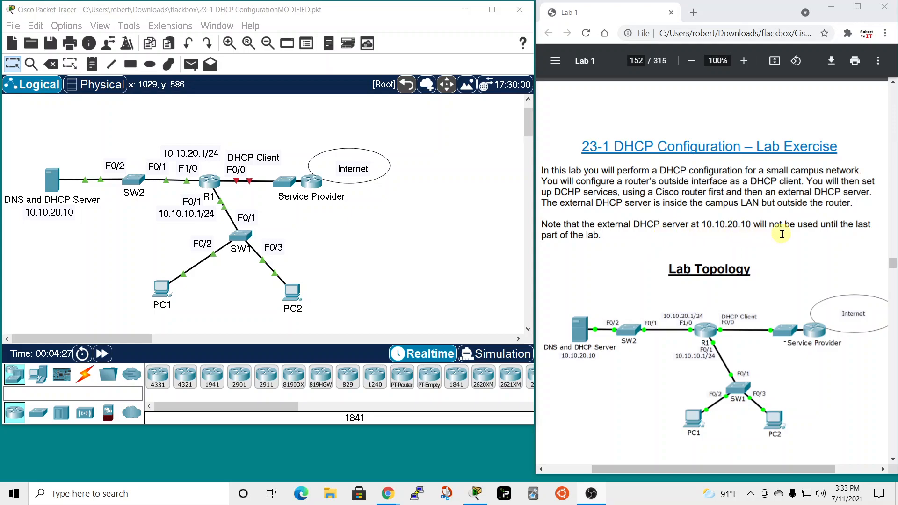
{"action": "scroll", "coordinate": [615, 259], "scroll_direction": "down", "scroll_amount": 10}
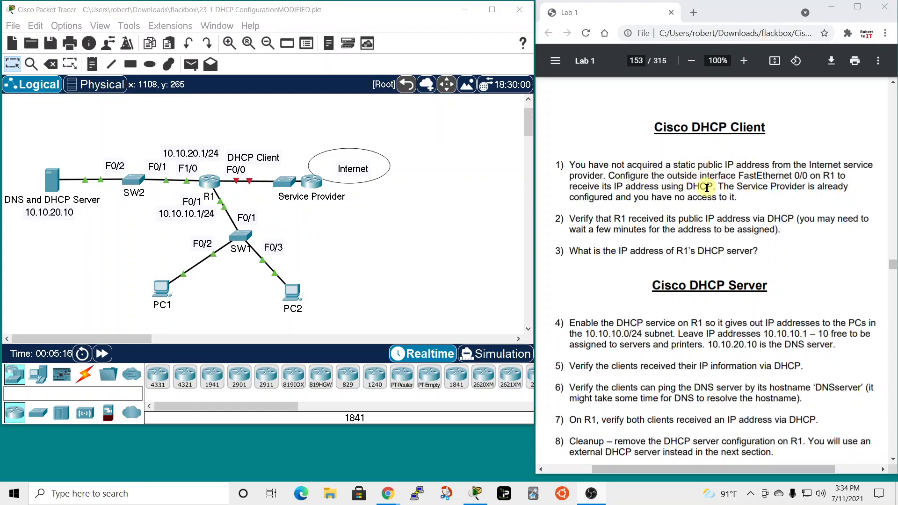
{"action": "left_click", "coordinate": [209, 181]}
{"action": "left_click_drag", "start_coordinate": [473, 69], "coordinate": [326, 24]}
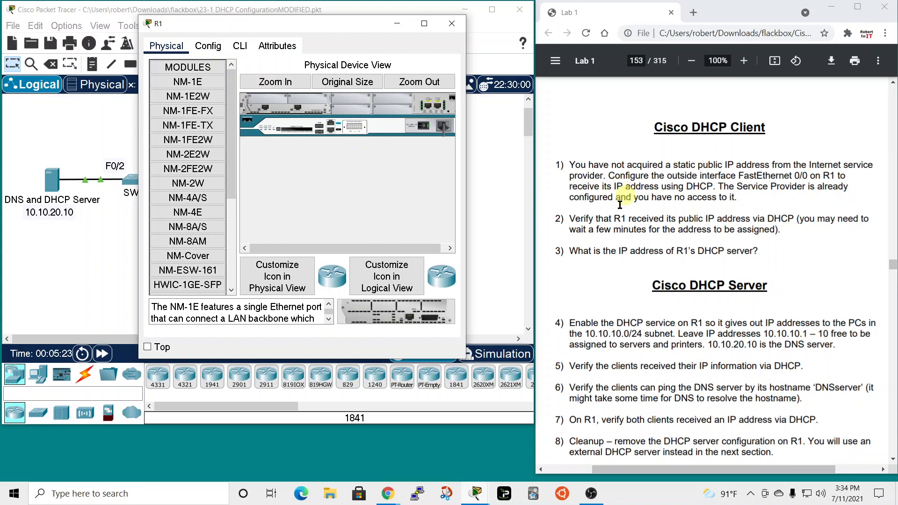
{"action": "left_click", "coordinate": [240, 46]}
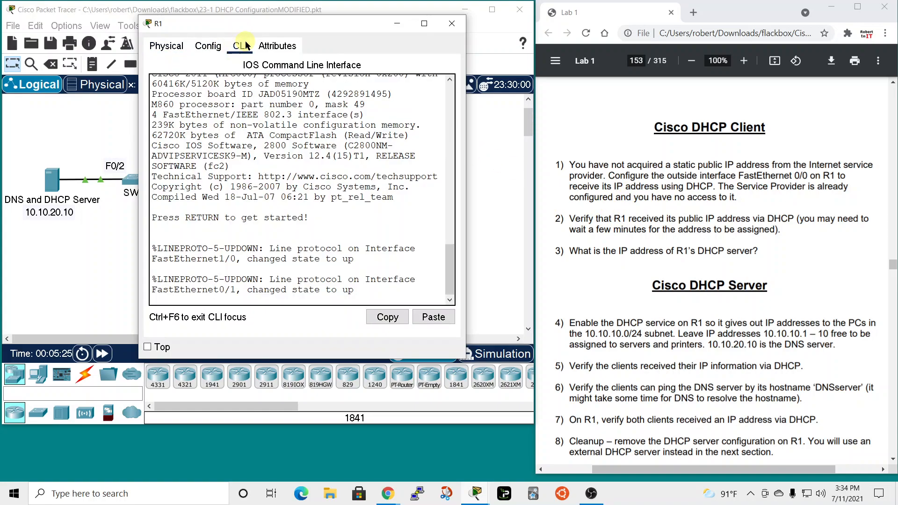
{"action": "left_click", "coordinate": [321, 296]}
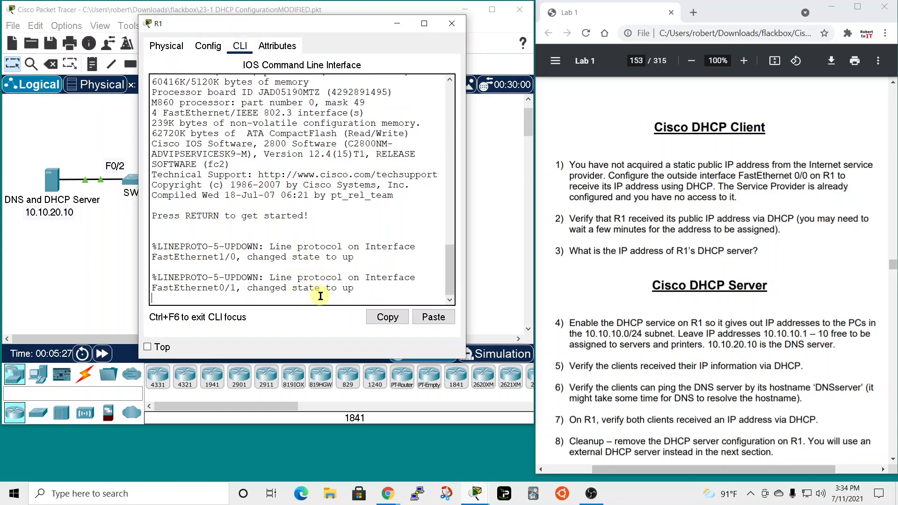
{"action": "key", "text": "Return"}
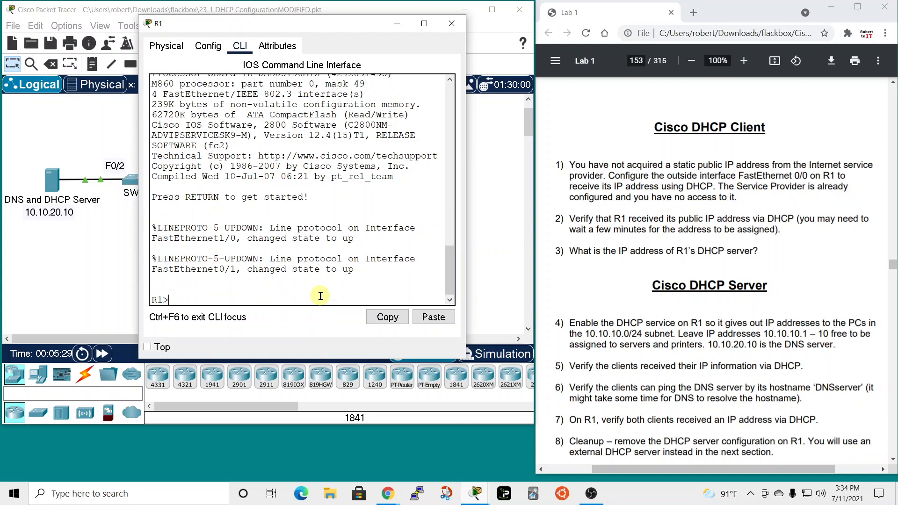
Enter privileged mode and global configuration mode on R1, and begin an interface command.
{"action": "type", "text": "en"}
{"action": "key", "text": "Return"}
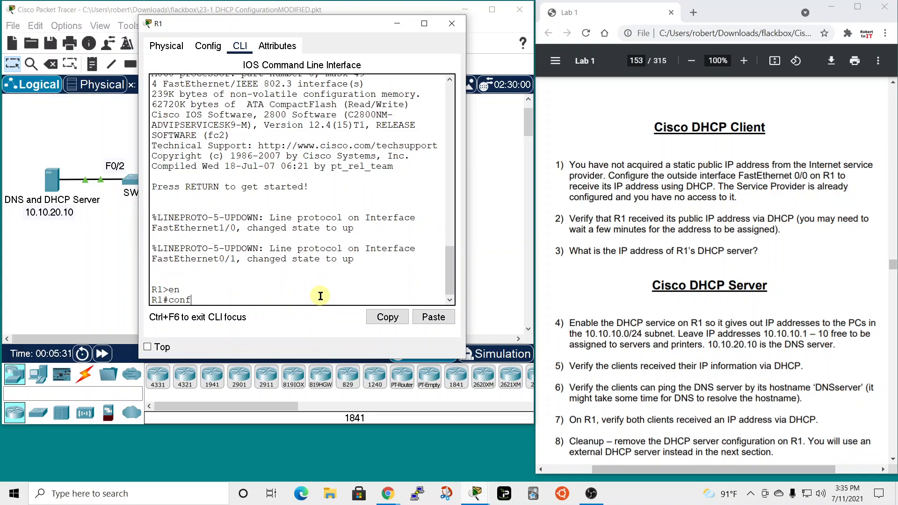
{"action": "type", "text": "conf t"}
{"action": "key", "text": "Return"}
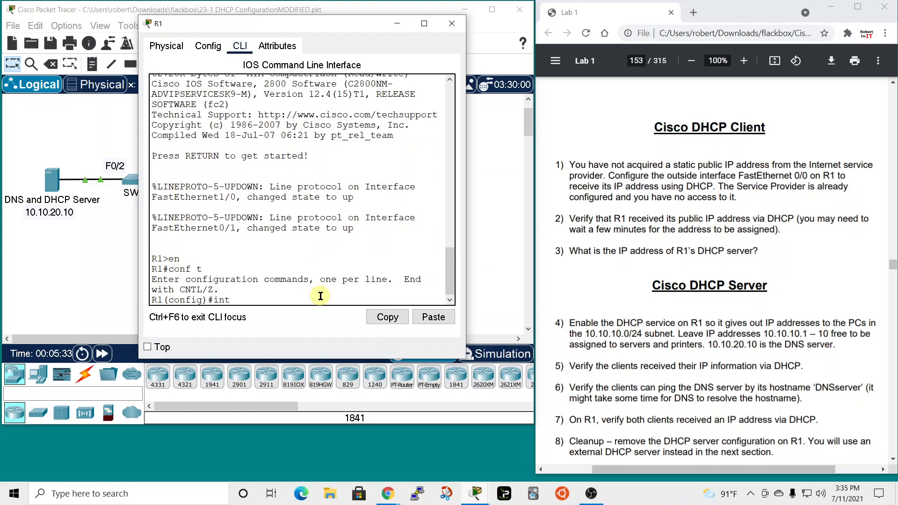
{"action": "type", "text": "int"}
{"action": "key", "text": "Tab"}
{"action": "type", "text": "g"}
{"action": "key", "text": "Tab"}
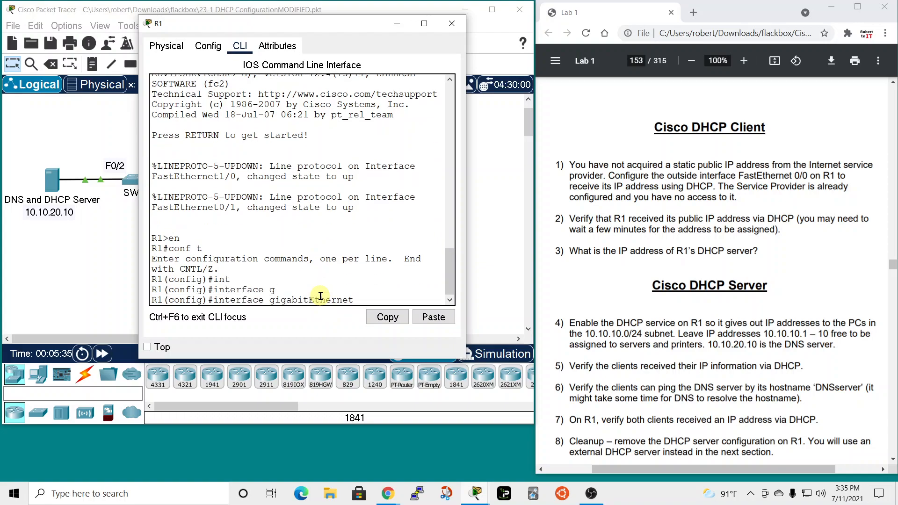
{"action": "key", "text": "BackSpace"}
{"action": "key", "text": "BackSpace"}
{"action": "key", "text": "BackSpace"}
{"action": "key", "text": "BackSpace"}
{"action": "key", "text": "BackSpace"}
{"action": "key", "text": "BackSpace"}
{"action": "key", "text": "BackSpace"}
{"action": "key", "text": "BackSpace"}
{"action": "key", "text": "BackSpace"}
{"action": "key", "text": "BackSpace"}
{"action": "key", "text": "BackSpace"}
Configure R1's interface fastEthernet 0/0 with ip address dhcp and enable it with no shut.
{"action": "type", "text": "fa"}
{"action": "key", "text": "Tab"}
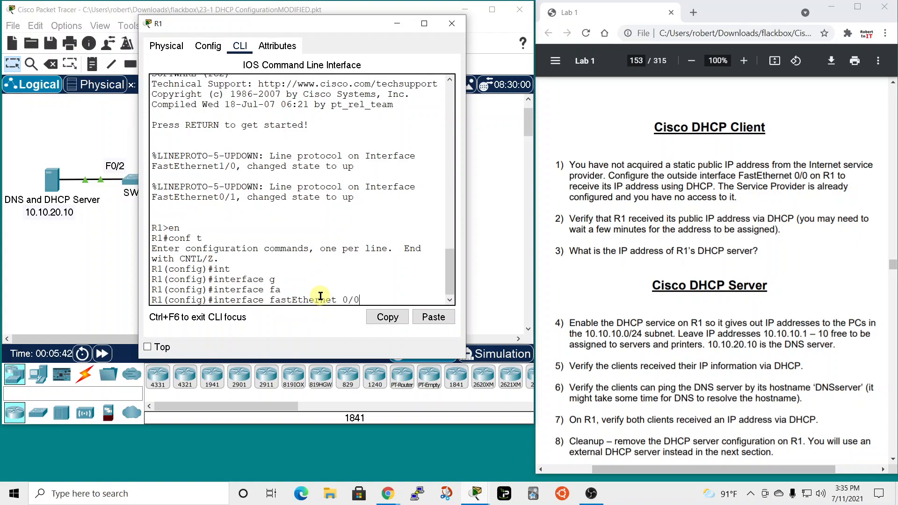
{"action": "key", "text": "Return"}
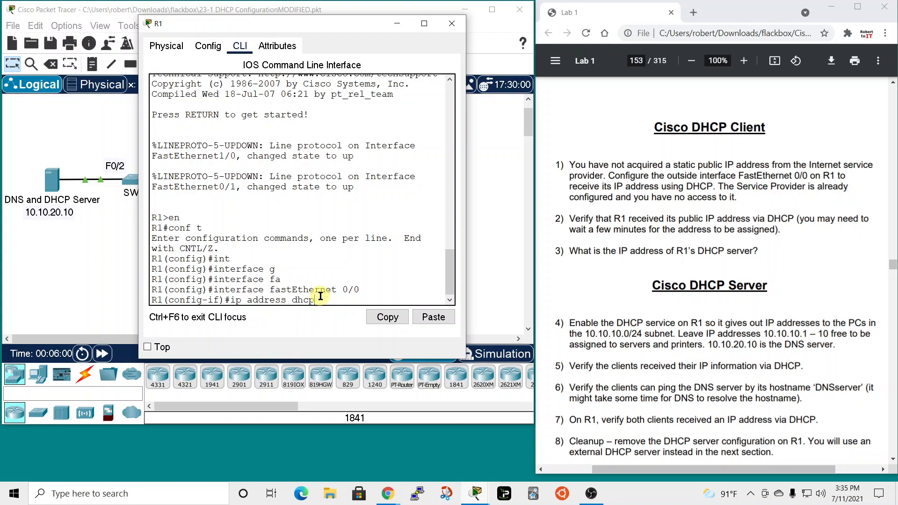
{"action": "key", "text": "Return"}
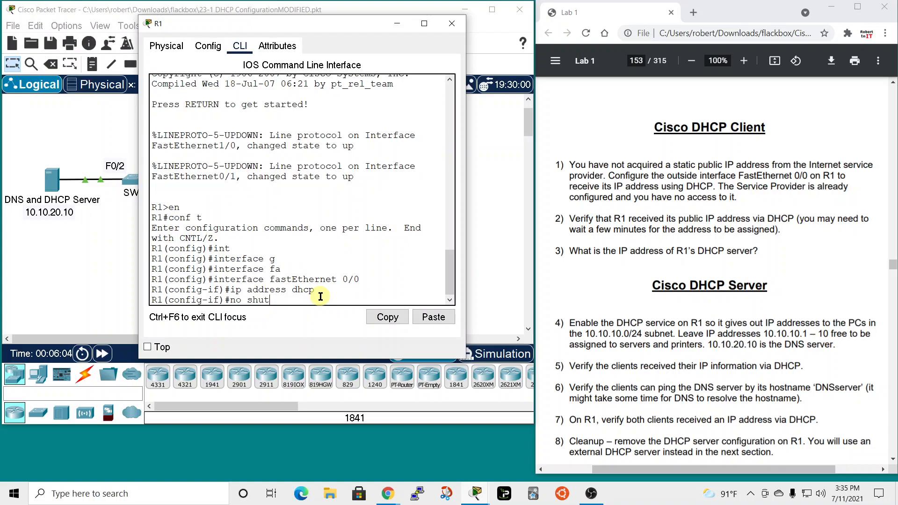
{"action": "key", "text": "Return"}
Display R1's interface summary with do sh ip int br in a widened window placed clear of the topology.
{"action": "left_click_drag", "start_coordinate": [329, 23], "coordinate": [427, 18]}
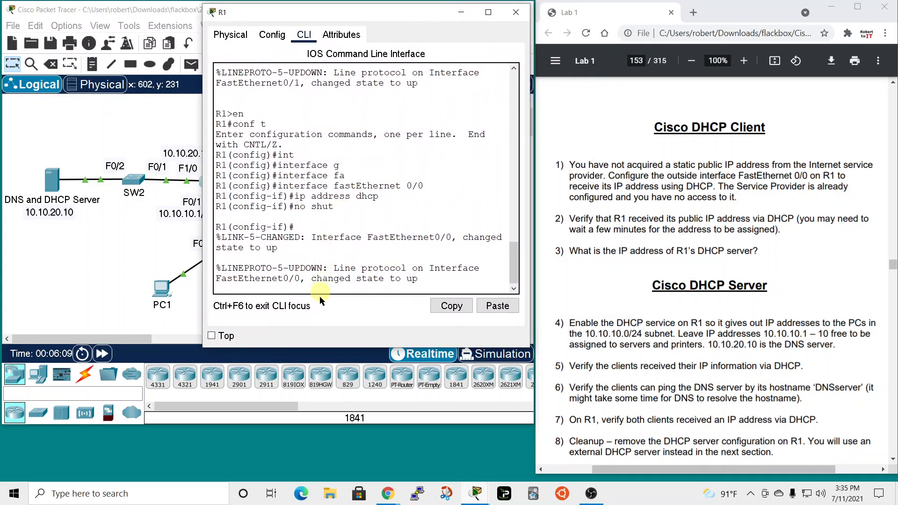
{"action": "key", "text": "Return"}
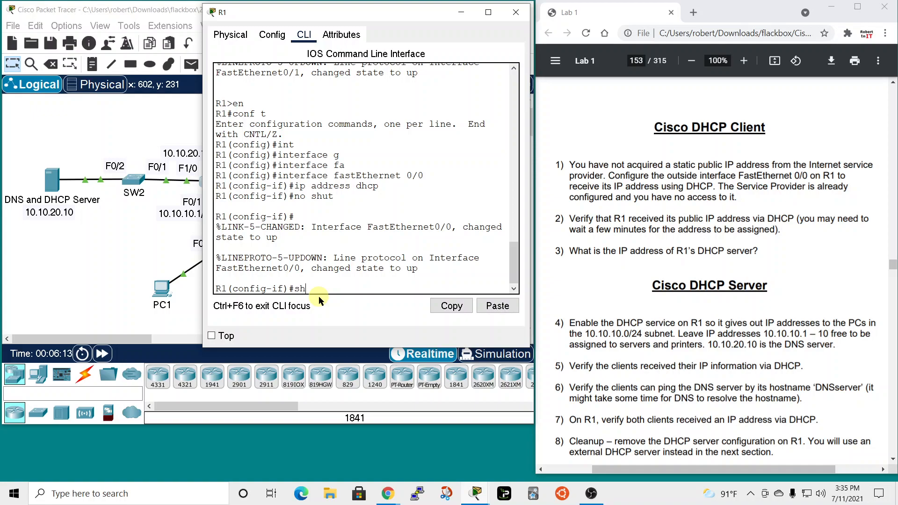
{"action": "type", "text": "do sh ip int br"}
{"action": "key", "text": "Return"}
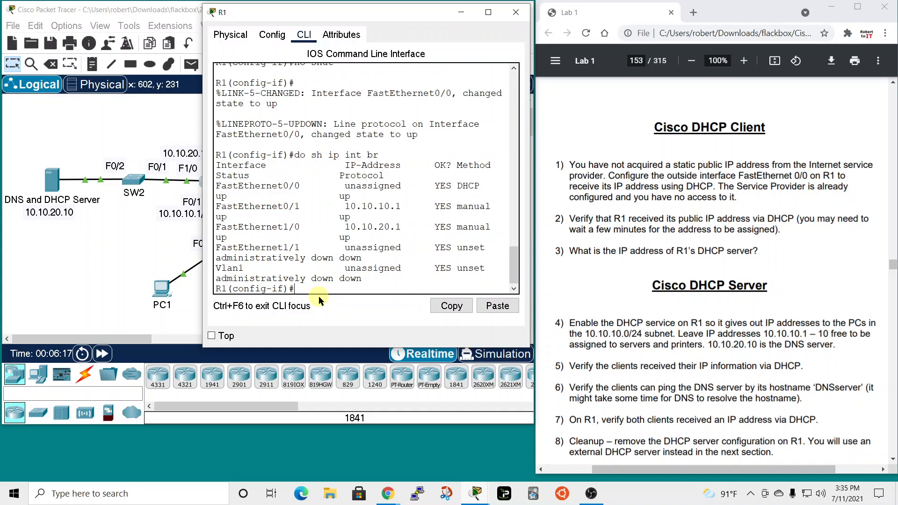
{"action": "left_click_drag", "start_coordinate": [531, 211], "coordinate": [702, 213]}
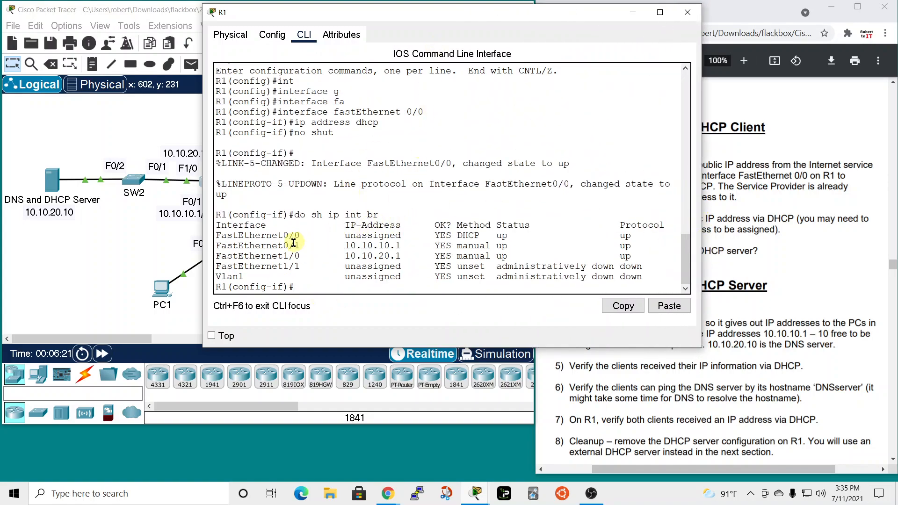
{"action": "left_click_drag", "start_coordinate": [530, 21], "coordinate": [698, 37]}
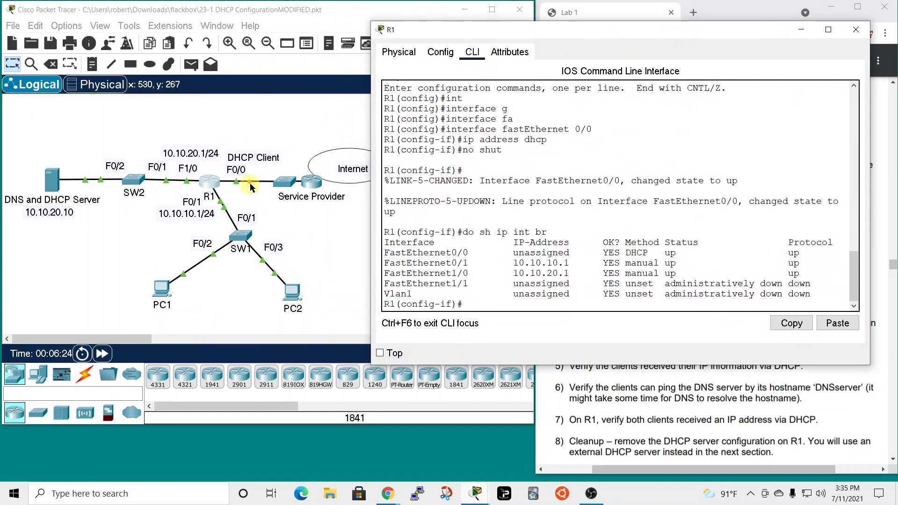
Fast-forward the simulation time and run do sh ip int br on R1 again.
{"action": "left_click", "coordinate": [133, 332]}
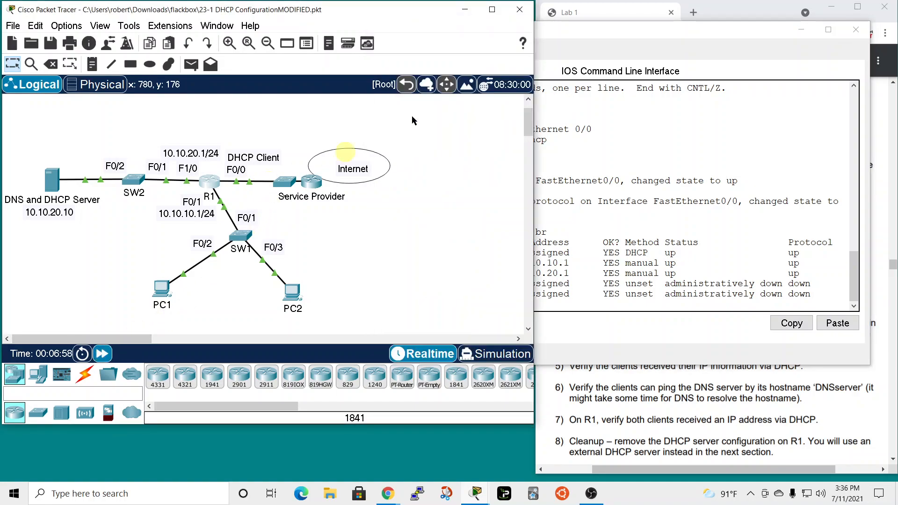
{"action": "left_click", "coordinate": [622, 29]}
{"action": "key", "text": "Up"}
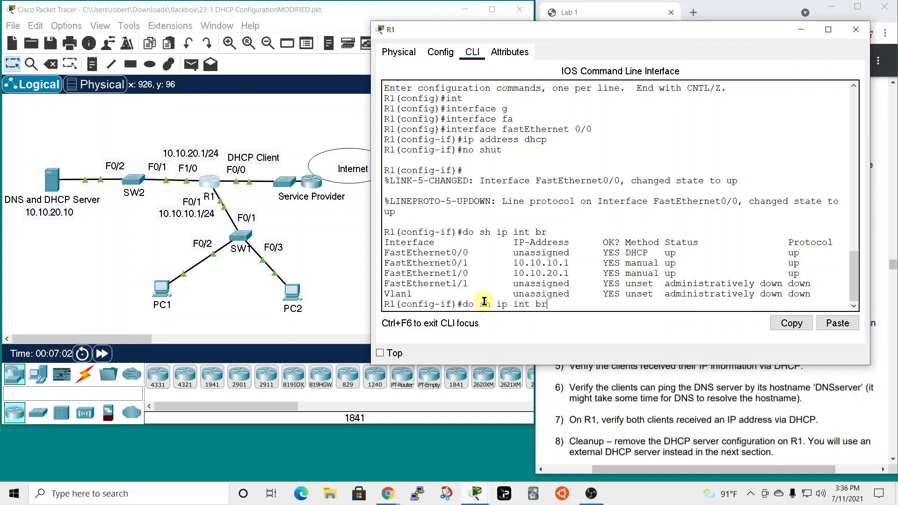
{"action": "key", "text": "Return"}
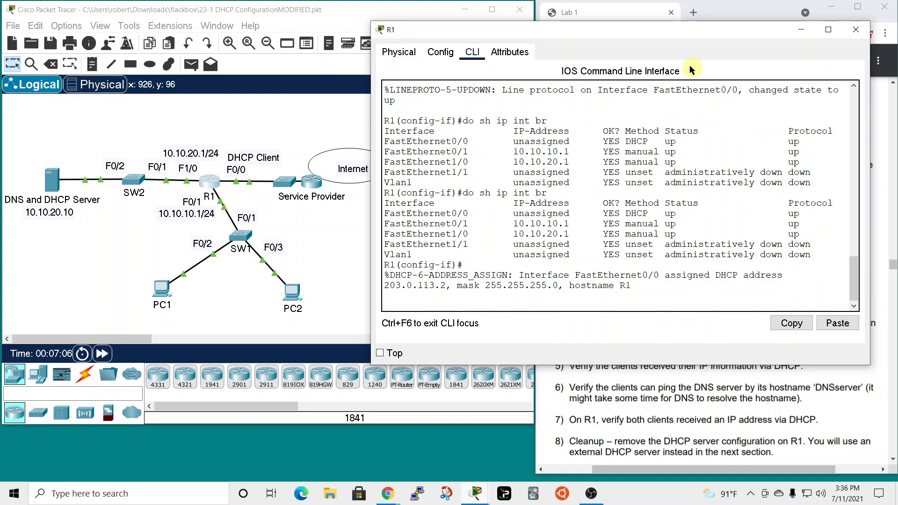
{"action": "left_click_drag", "start_coordinate": [679, 28], "coordinate": [667, 32]}
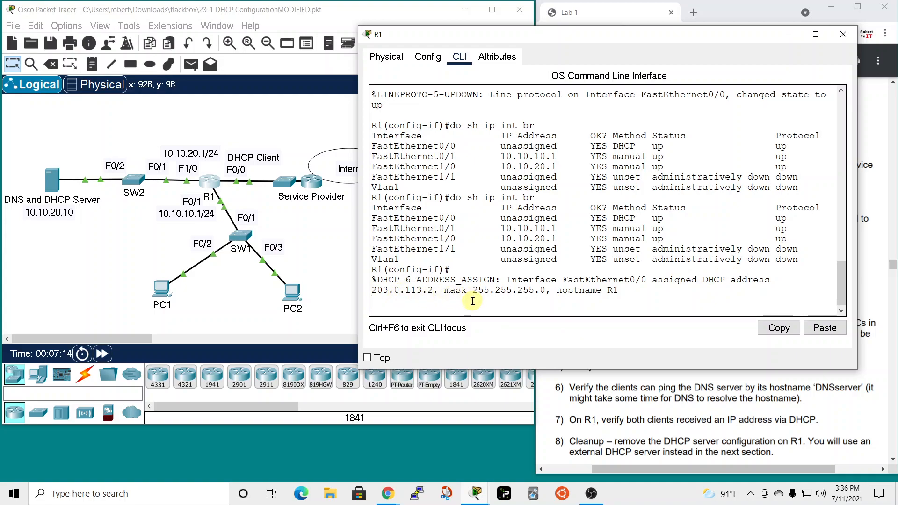
Rerun do sh ip int br on R1 and check FastEthernet0/0's IP address and assignment method.
{"action": "key", "text": "Return"}
{"action": "key", "text": "Up"}
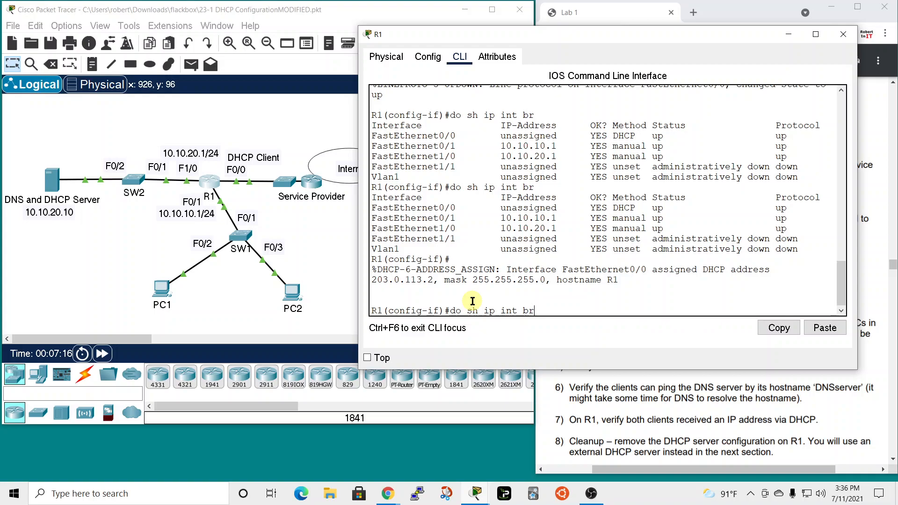
{"action": "key", "text": "Return"}
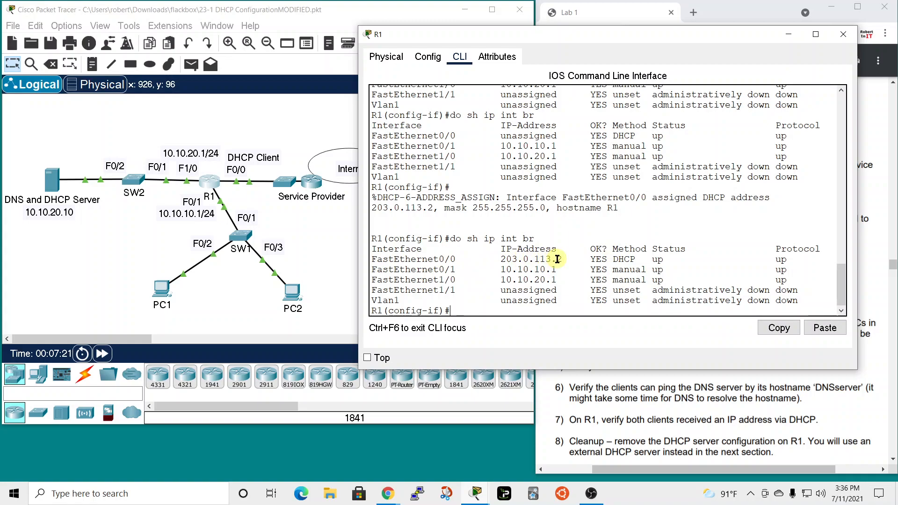
{"action": "double_click", "coordinate": [616, 259]}
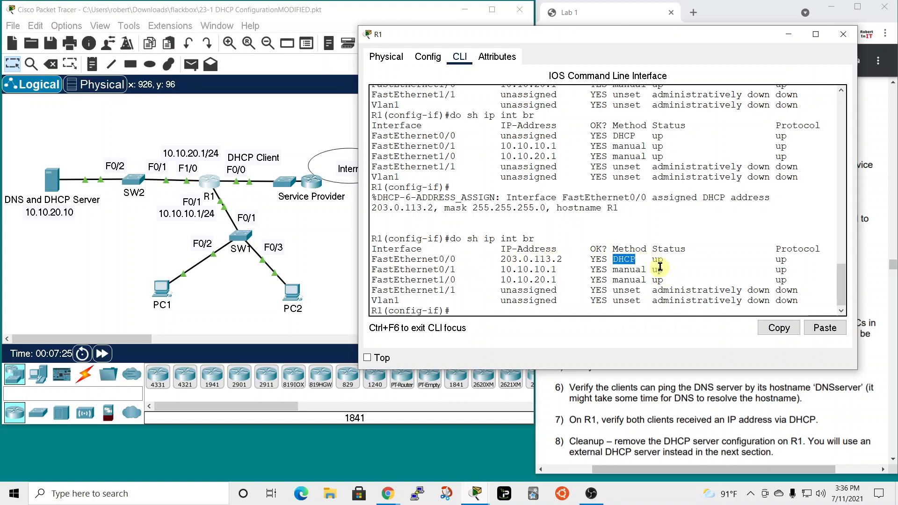
{"action": "double_click", "coordinate": [699, 30]}
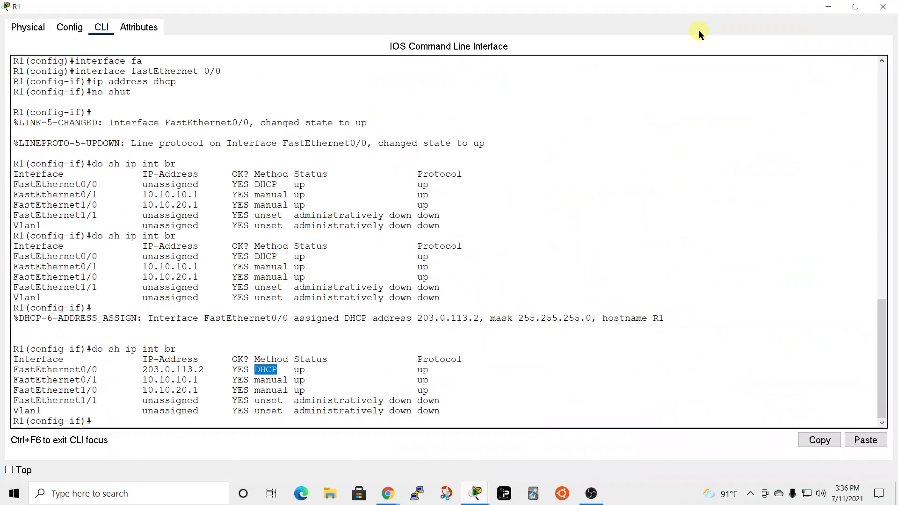
{"action": "left_click", "coordinate": [856, 8]}
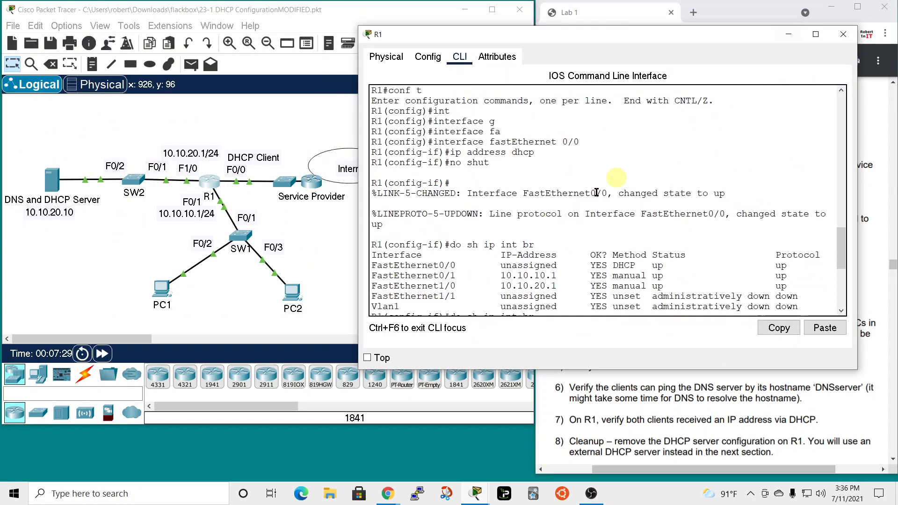
{"action": "scroll", "coordinate": [544, 207], "scroll_direction": "down", "scroll_amount": 10}
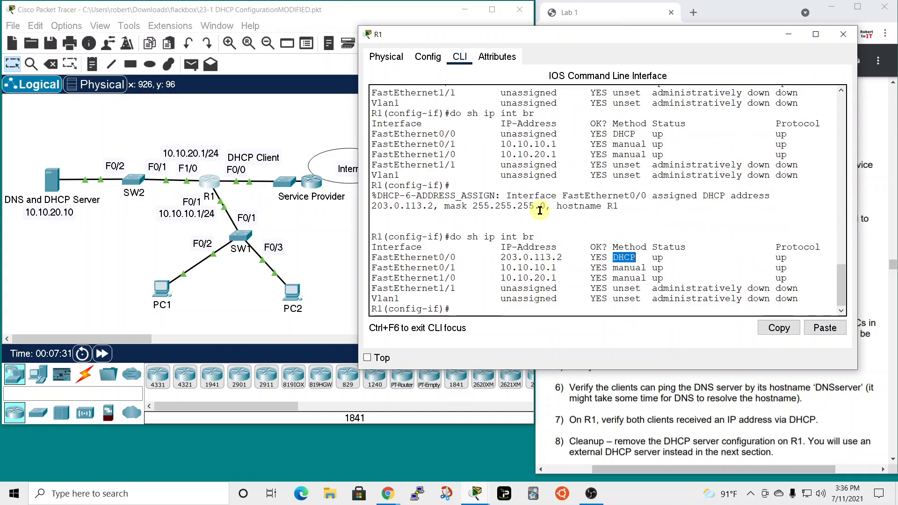
Display R1's DHCP lease details with do sh dhcp lease and highlight the leased IP address.
{"action": "left_click", "coordinate": [470, 311]}
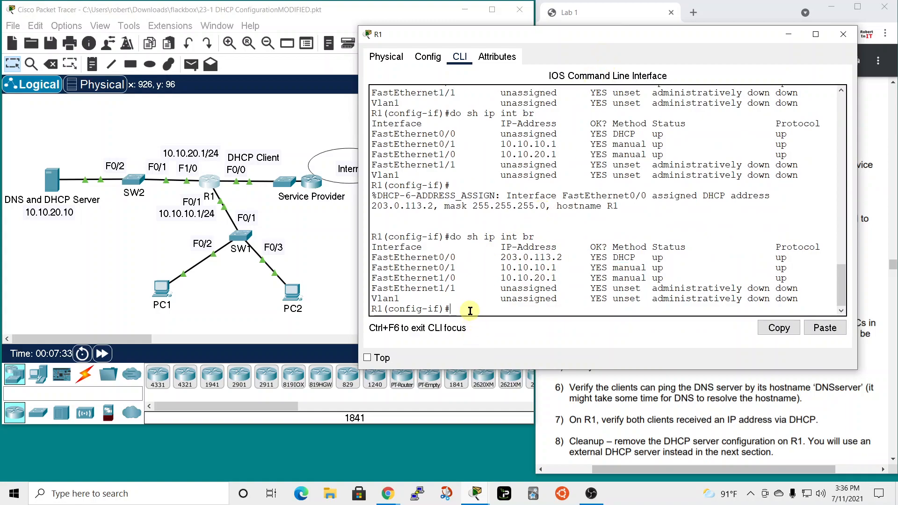
{"action": "type", "text": "do sh dhcp lease"}
{"action": "key", "text": "Return"}
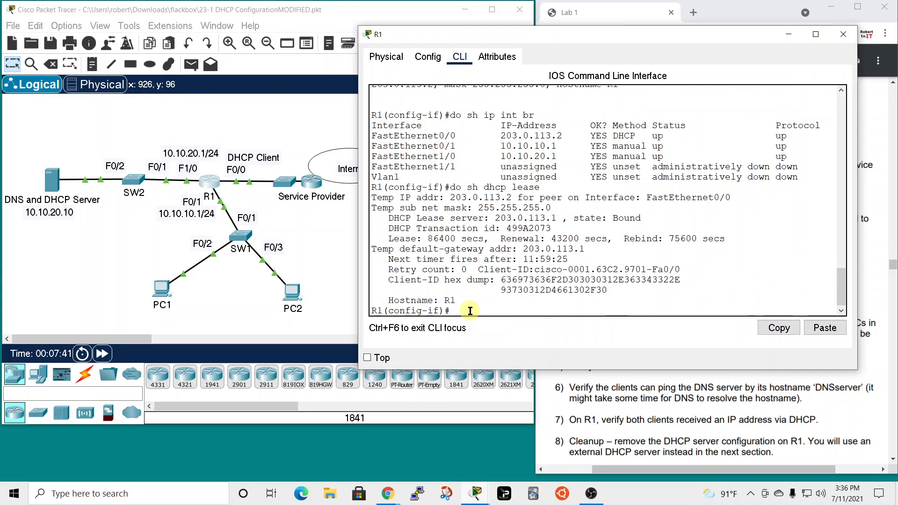
{"action": "left_click_drag", "start_coordinate": [445, 198], "coordinate": [517, 197]}
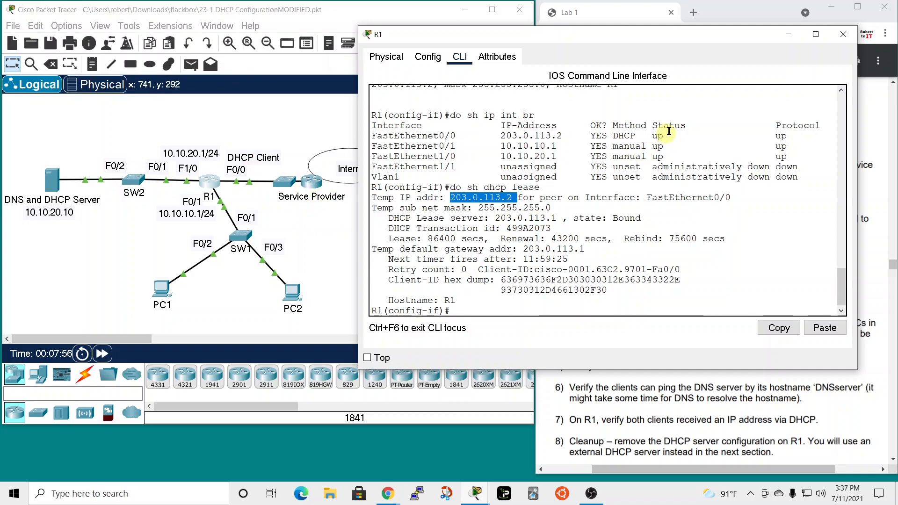
Review lab guide tasks 1 to 3 beside R1's lease output and continue to the Cisco DHCP Server tasks.
{"action": "left_click_drag", "start_coordinate": [679, 35], "coordinate": [360, 13]}
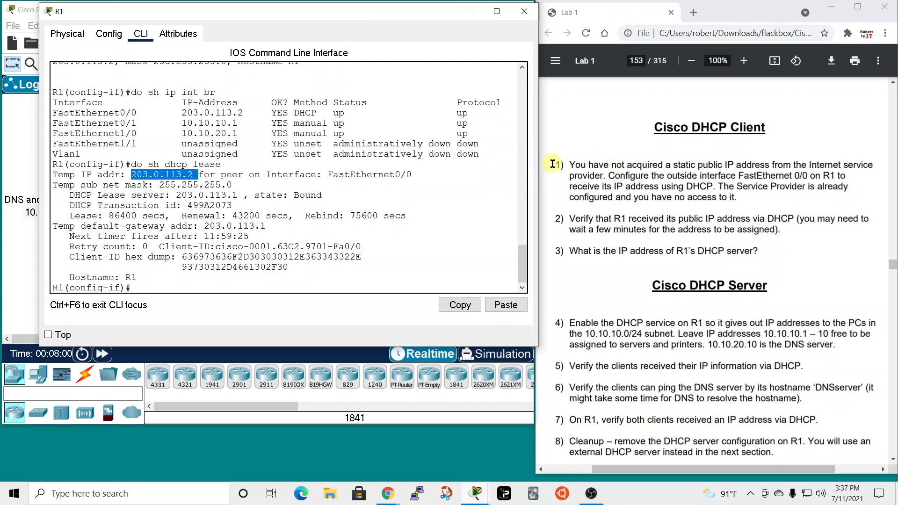
{"action": "left_click_drag", "start_coordinate": [554, 167], "coordinate": [571, 166]}
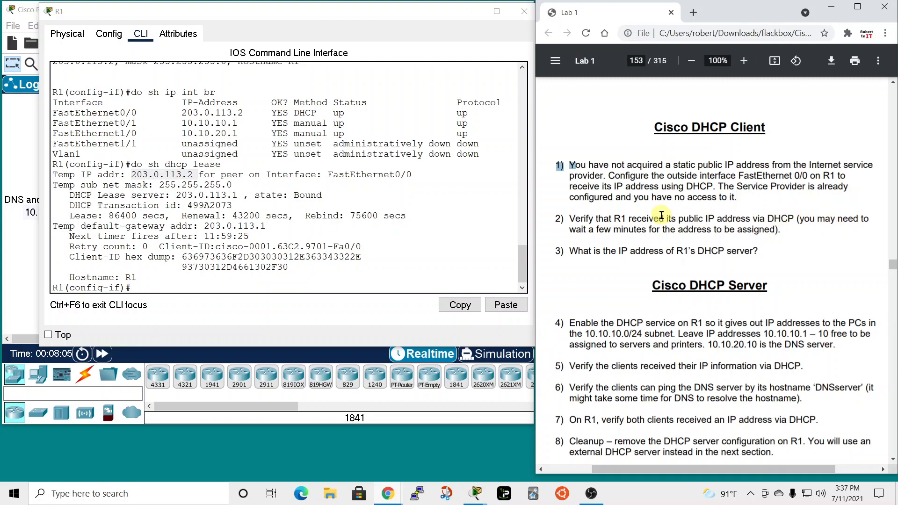
{"action": "left_click_drag", "start_coordinate": [550, 217], "coordinate": [573, 218]}
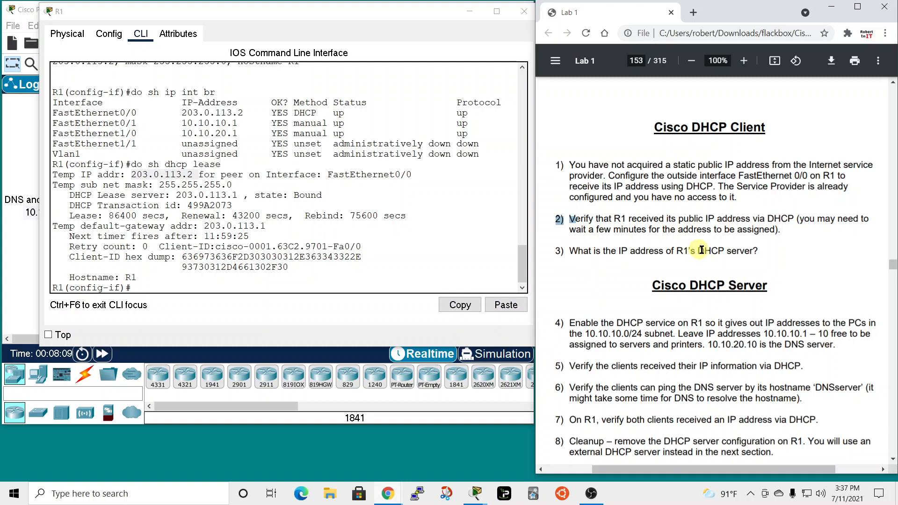
{"action": "left_click_drag", "start_coordinate": [550, 252], "coordinate": [573, 253]}
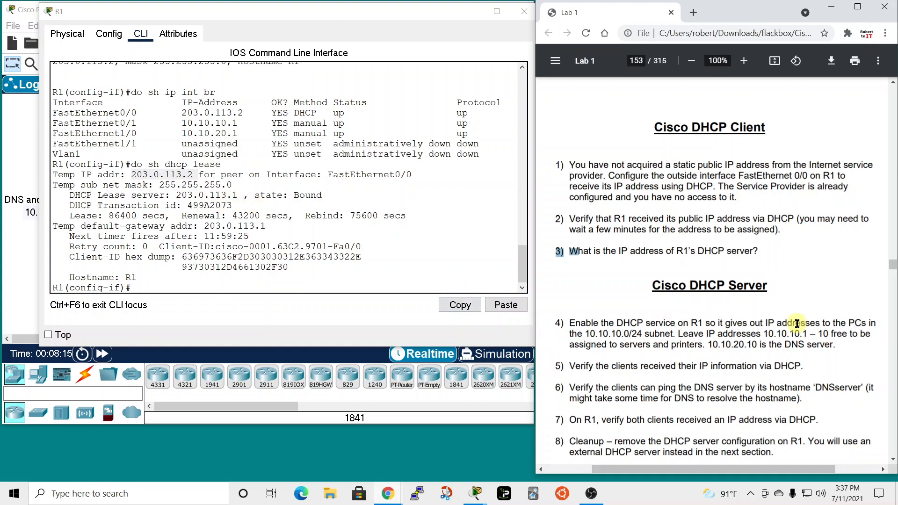
{"action": "scroll", "coordinate": [730, 317], "scroll_direction": "down", "scroll_amount": 1}
{"action": "scroll", "coordinate": [730, 317], "scroll_direction": "down", "scroll_amount": 2}
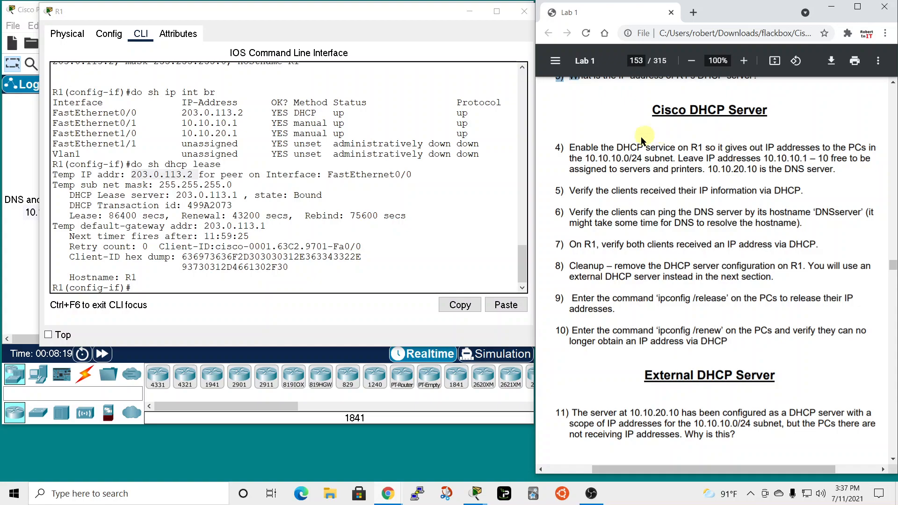
Review lab task 4, reopen R1's command line and enter global configuration mode with end and conf t.
{"action": "double_click", "coordinate": [559, 147]}
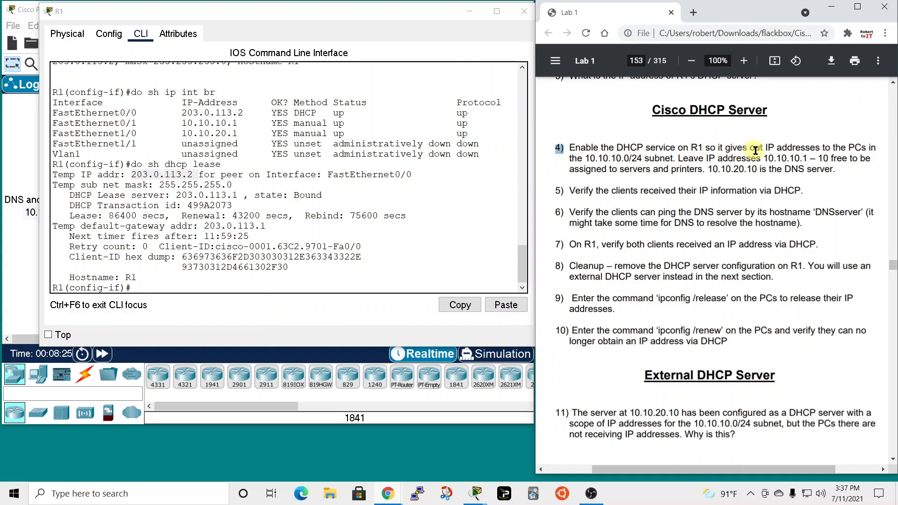
{"action": "left_click", "coordinate": [524, 12]}
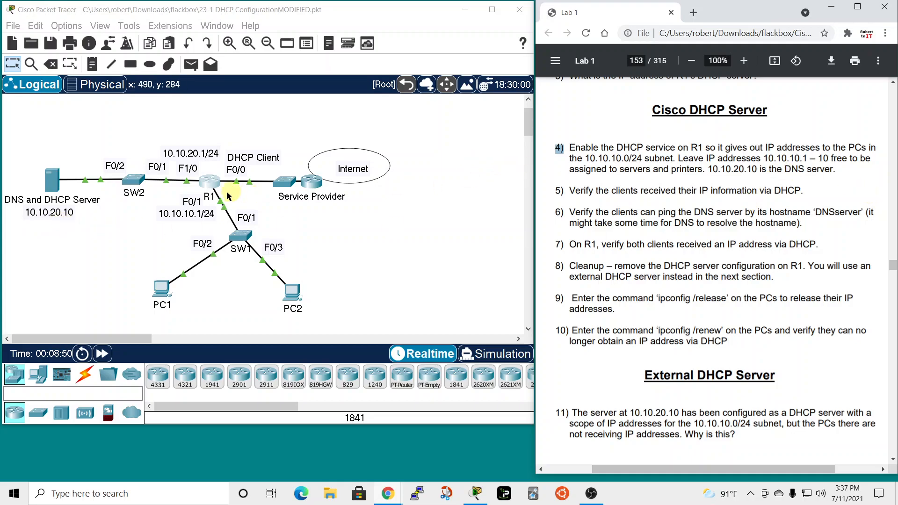
{"action": "left_click", "coordinate": [209, 183]}
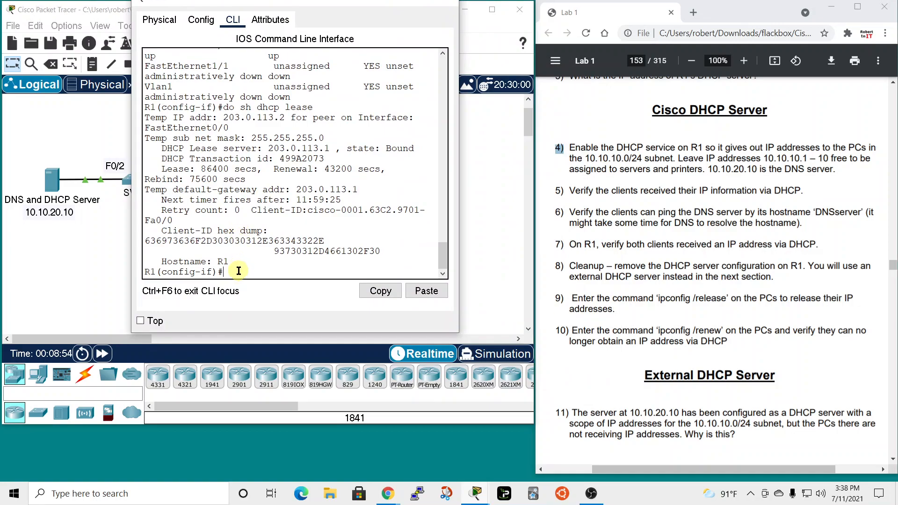
{"action": "type", "text": "end"}
{"action": "key", "text": "Return"}
{"action": "key", "text": "Return"}
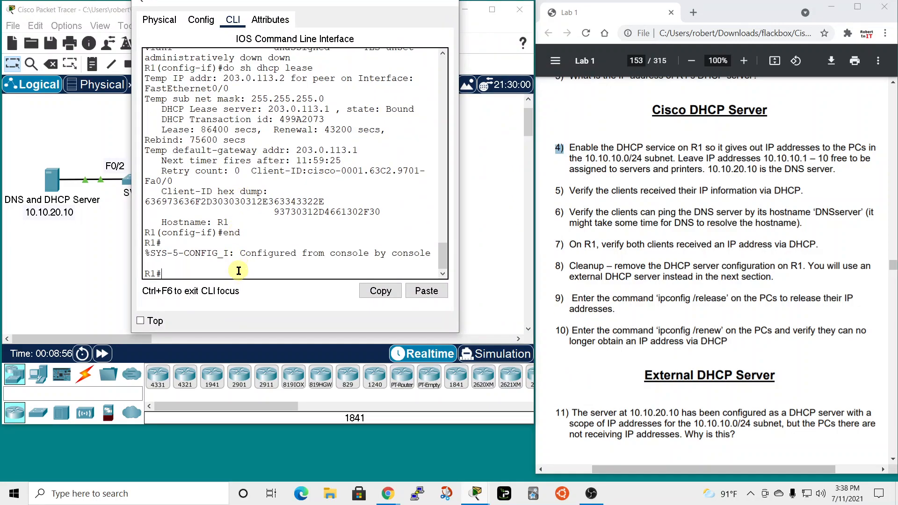
{"action": "type", "text": "conf t"}
{"action": "key", "text": "Return"}
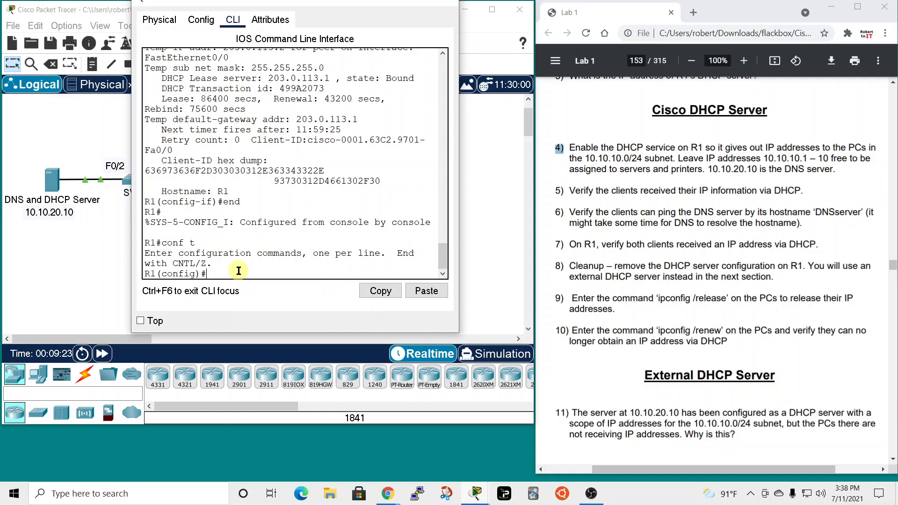
Exclude addresses 10.10.10.1 through 10.10.10.10 from R1's DHCP assignments with ip dhcp excluded-address.
{"action": "type", "text": "ip d"}
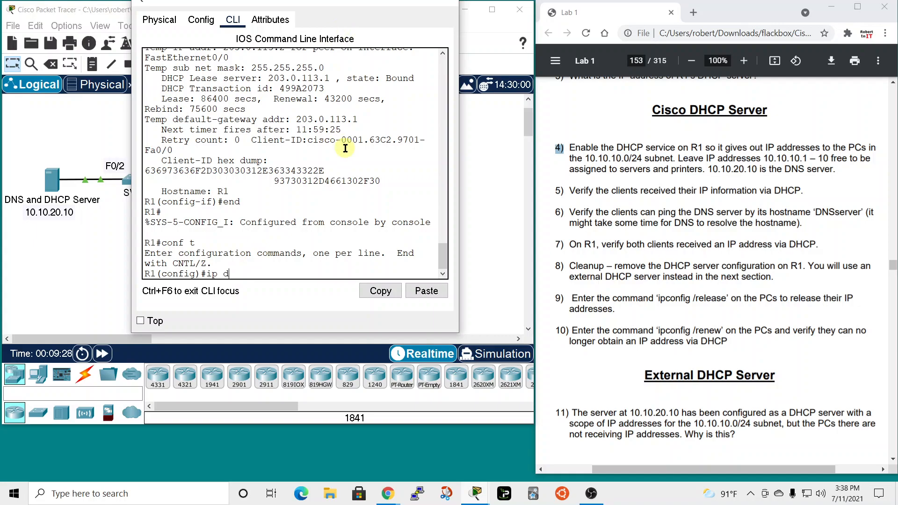
{"action": "type", "text": "hcp exc"}
{"action": "key", "text": "Tab"}
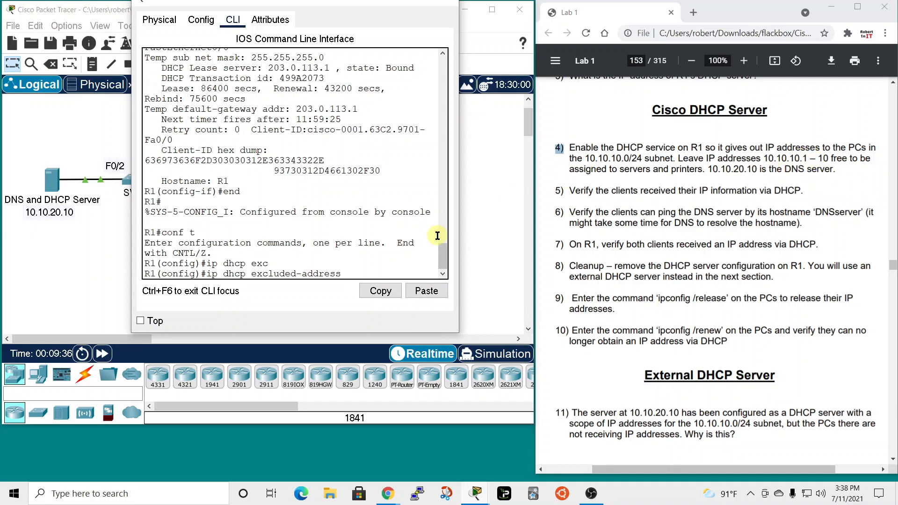
{"action": "left_click_drag", "start_coordinate": [459, 215], "coordinate": [513, 215]}
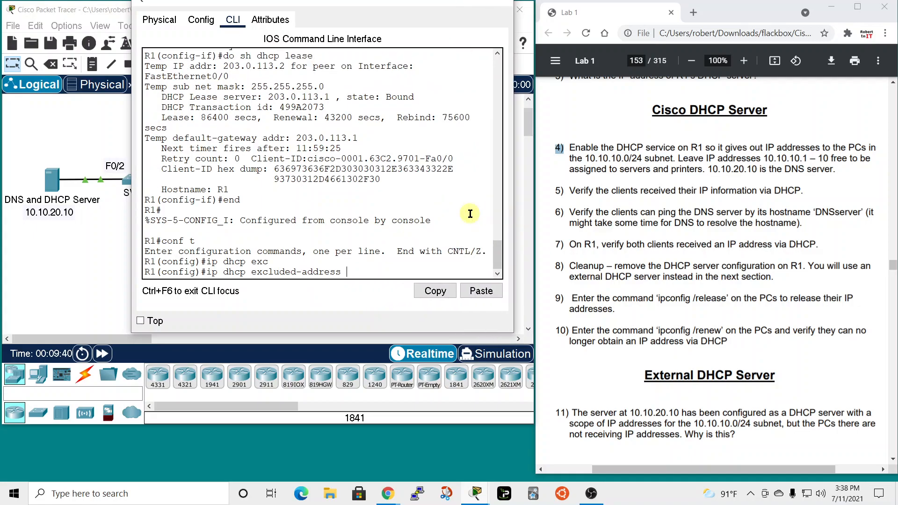
{"action": "type", "text": "10.10.1 10.10.10.10"}
{"action": "key", "text": "Return"}
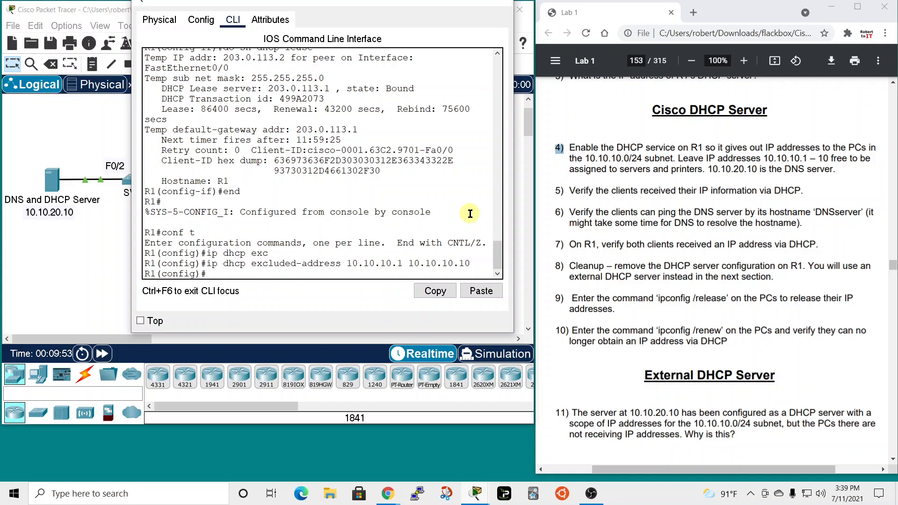
Try to create a DHCP pool on R1 with ip dhcp pool 10.10.10.0 Clients, retrying with lowercase clients.
{"action": "type", "text": "ip dhcp pool"}
{"action": "left_click_drag", "start_coordinate": [390, 1], "coordinate": [576, 49]}
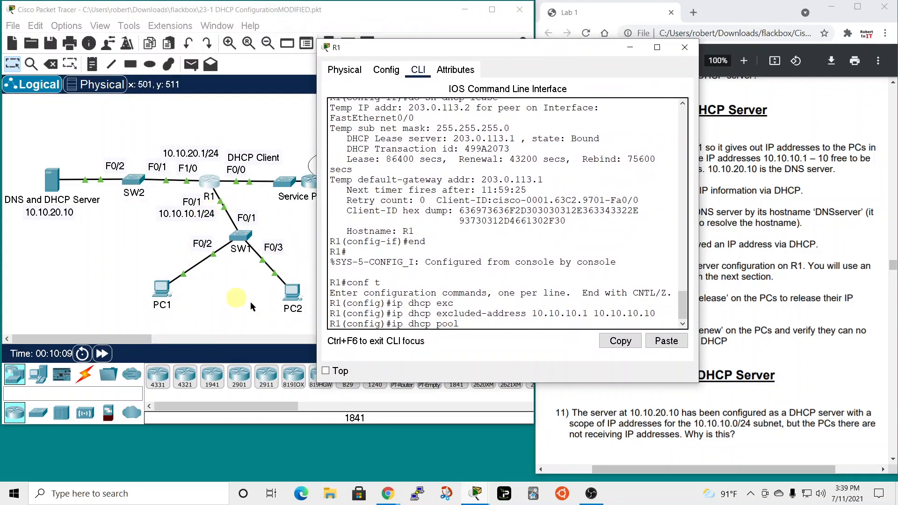
{"action": "type", "text": "10.10.10.0"}
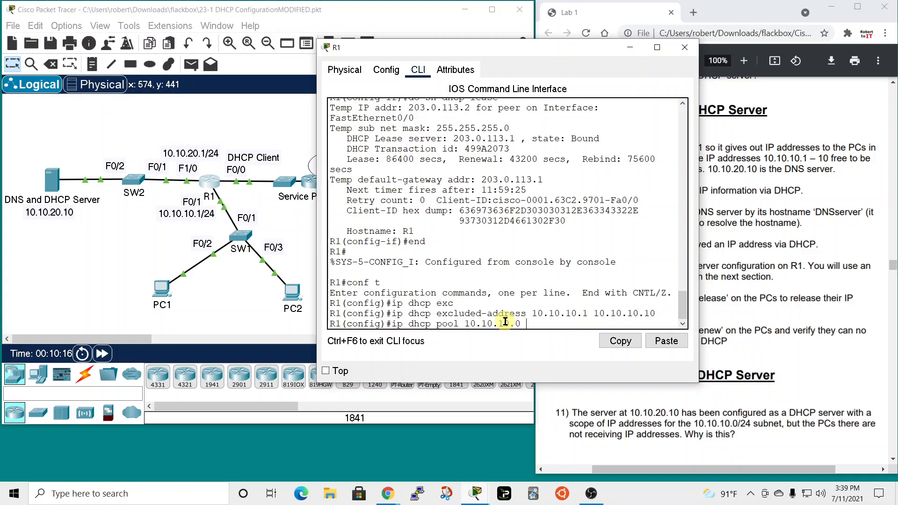
{"action": "type", "text": "Clients"}
{"action": "key", "text": "Return"}
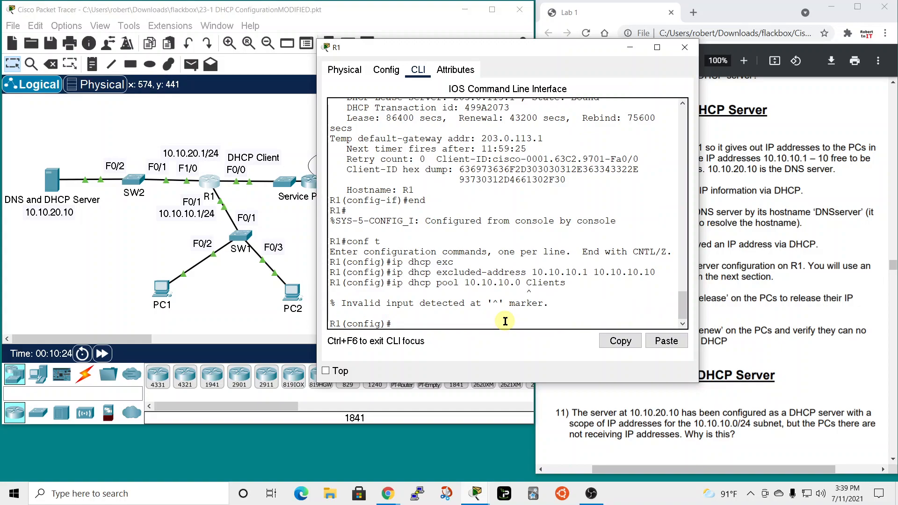
{"action": "key", "text": "Up"}
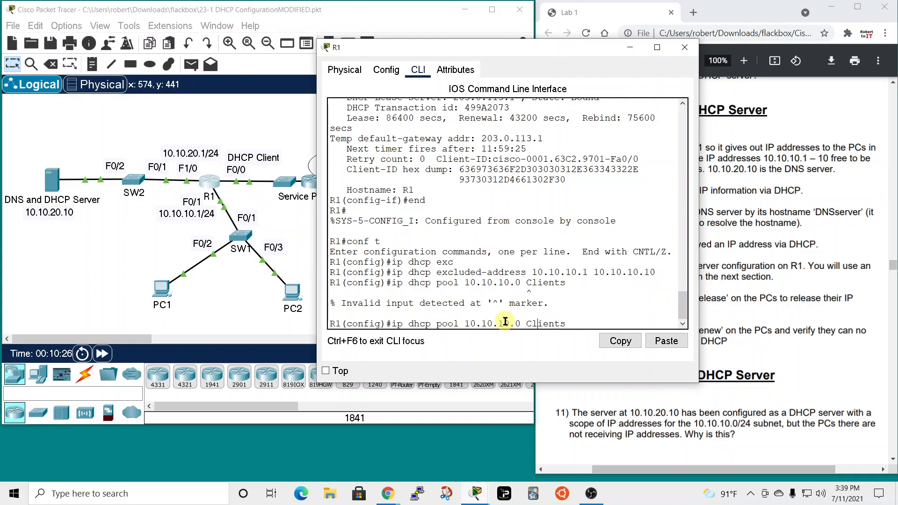
{"action": "key", "text": "BackSpace"}
{"action": "type", "text": "c"}
{"action": "key", "text": "Return"}
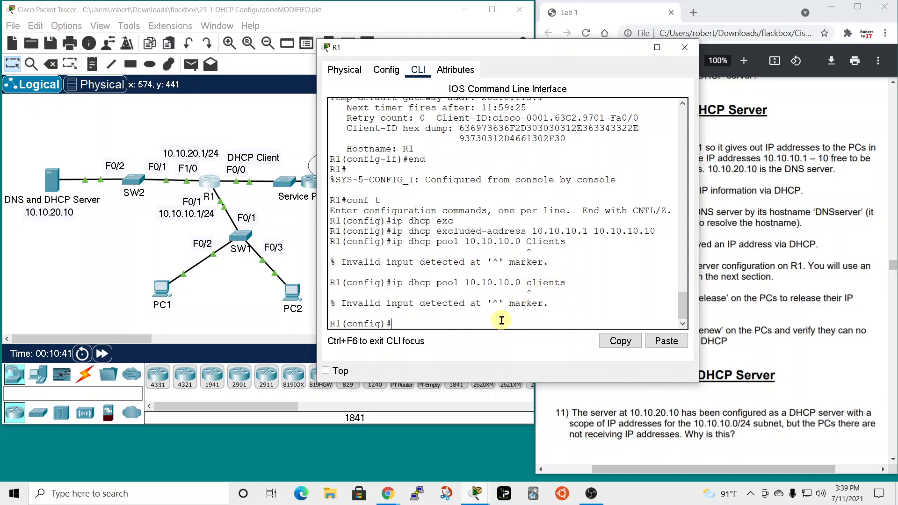
Create the DHCP pool 10.10.10.0 on R1 and set its network to 10.10.10.0 with mask 255.255.255.0.
{"action": "key", "text": "Up"}
{"action": "key", "text": "BackSpace"}
{"action": "key", "text": "BackSpace"}
{"action": "type", "text": "\\"}
{"action": "key", "text": "BackSpace"}
{"action": "key", "text": "BackSpace"}
{"action": "key", "text": "BackSpace"}
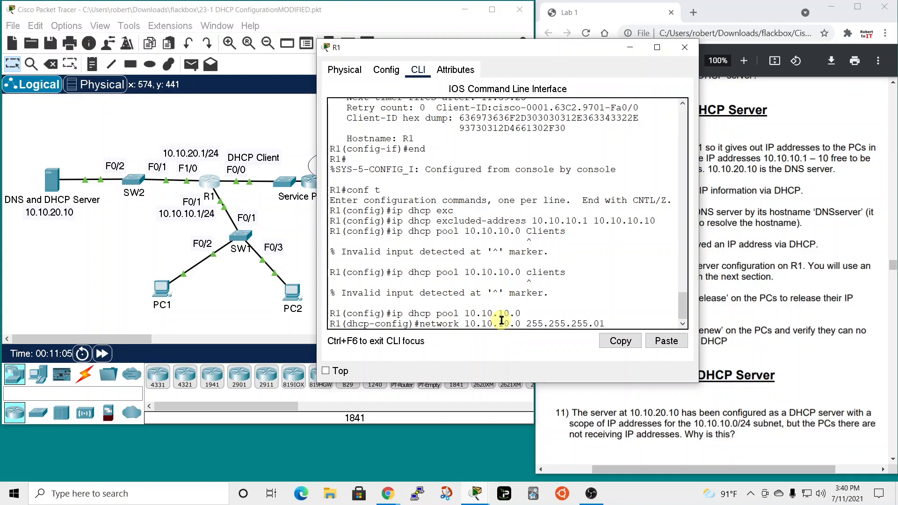
{"action": "key", "text": "Return"}
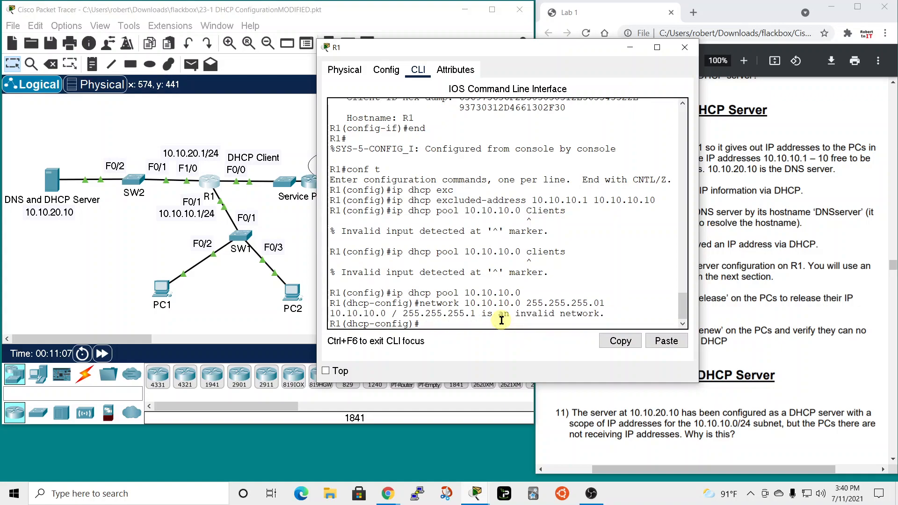
{"action": "key", "text": "Up"}
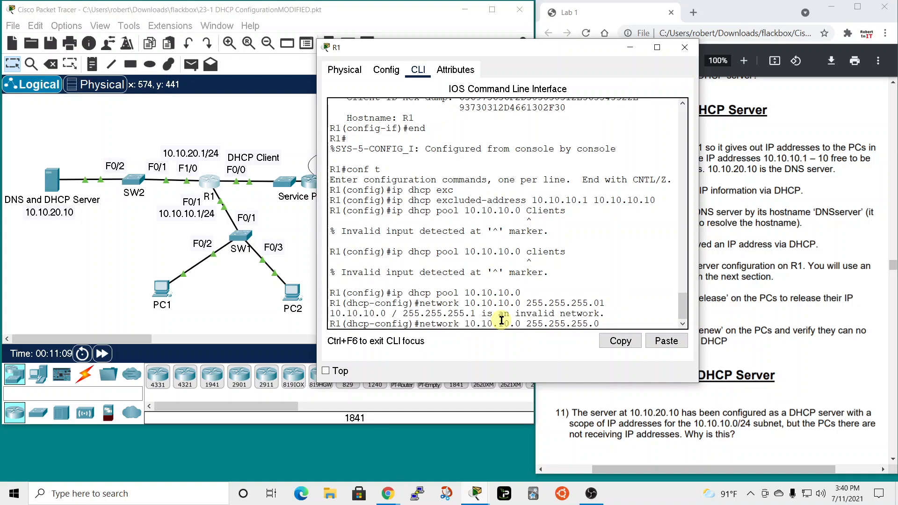
{"action": "key", "text": "Return"}
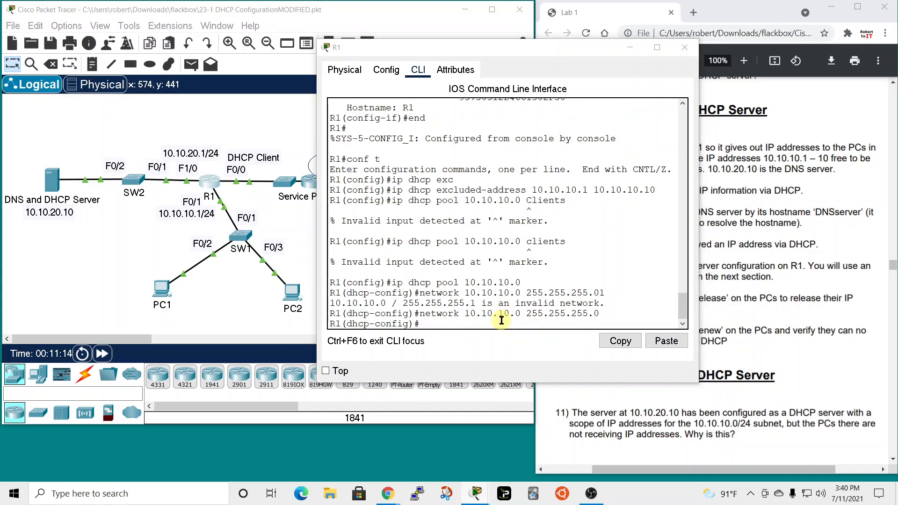
Set the DHCP pool's default-router to 10.10.10.1, R1's interface address on the PC subnet.
{"action": "left_click_drag", "start_coordinate": [558, 52], "coordinate": [372, 29]}
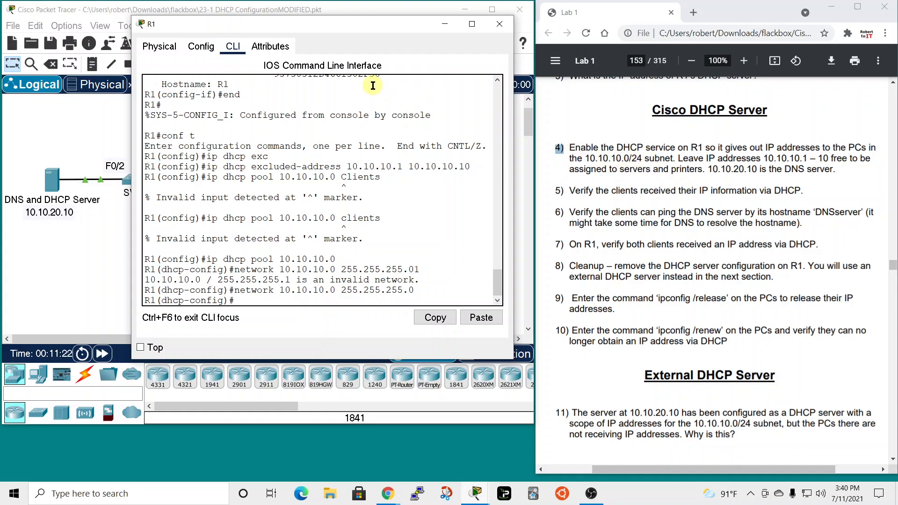
{"action": "left_click_drag", "start_coordinate": [339, 27], "coordinate": [571, 60]}
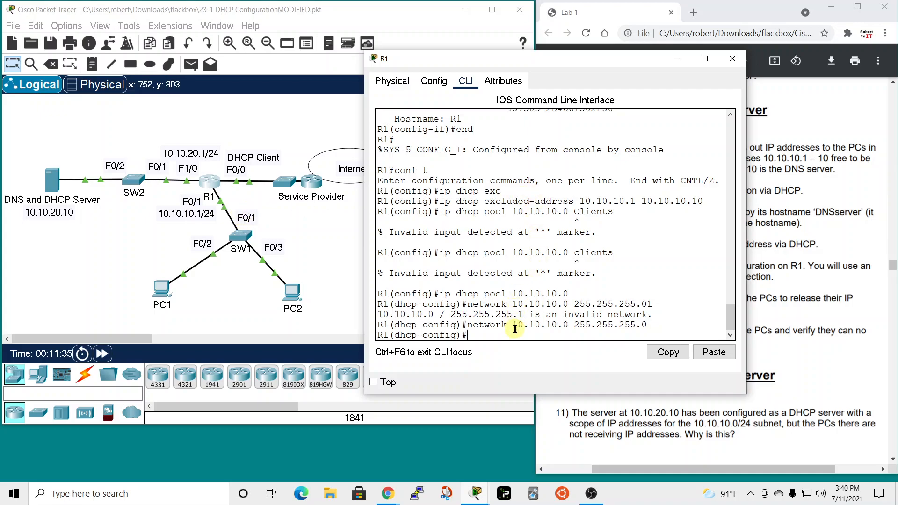
{"action": "key", "text": "Tab"}
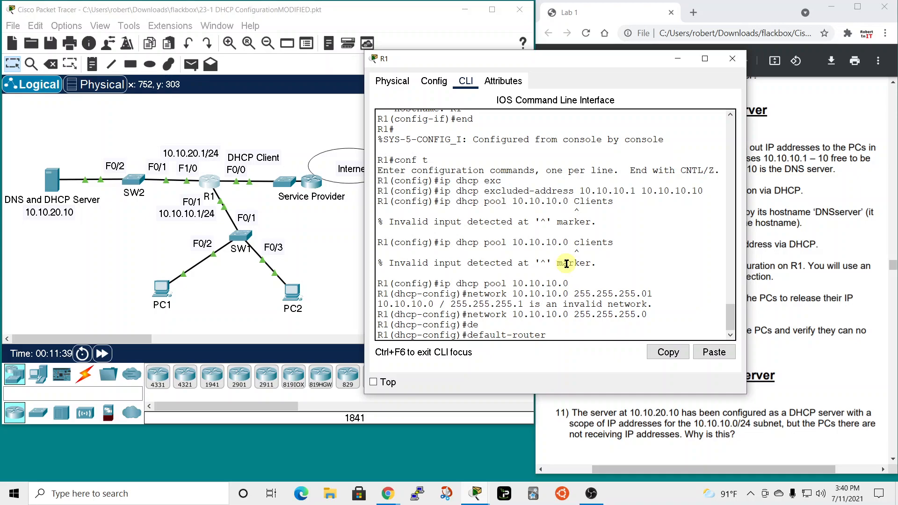
{"action": "type", "text": "10.10.10.1"}
{"action": "key", "text": "Return"}
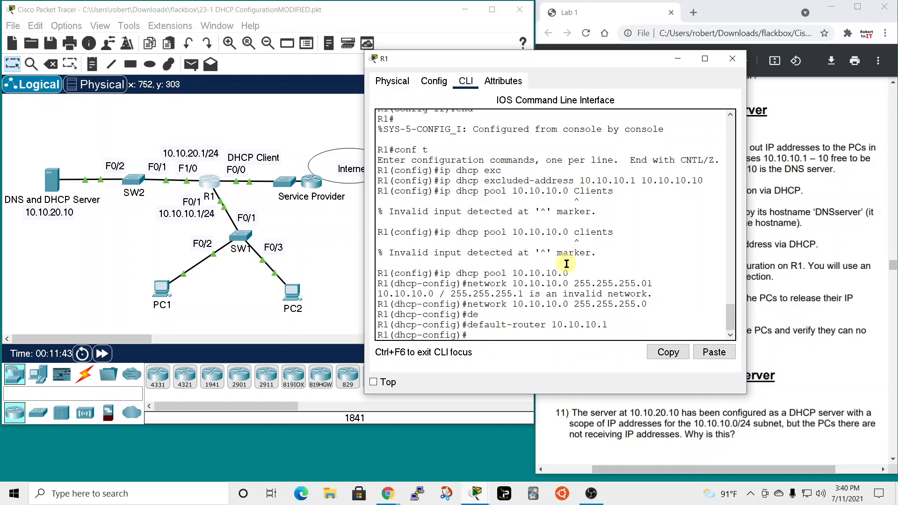
Check the DNS server address in task 4 and set the pool's dns-server to 10.10.20.10.
{"action": "left_click_drag", "start_coordinate": [610, 65], "coordinate": [454, 47]}
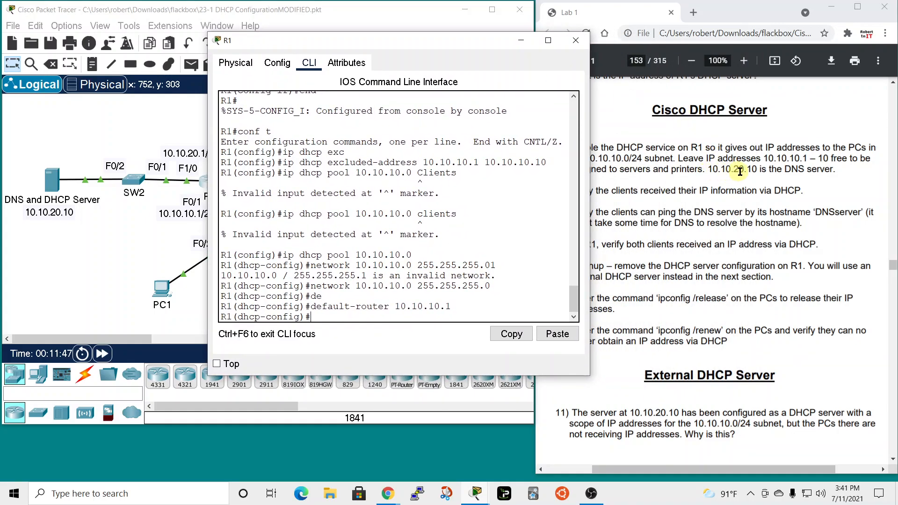
{"action": "left_click_drag", "start_coordinate": [410, 42], "coordinate": [510, 14]}
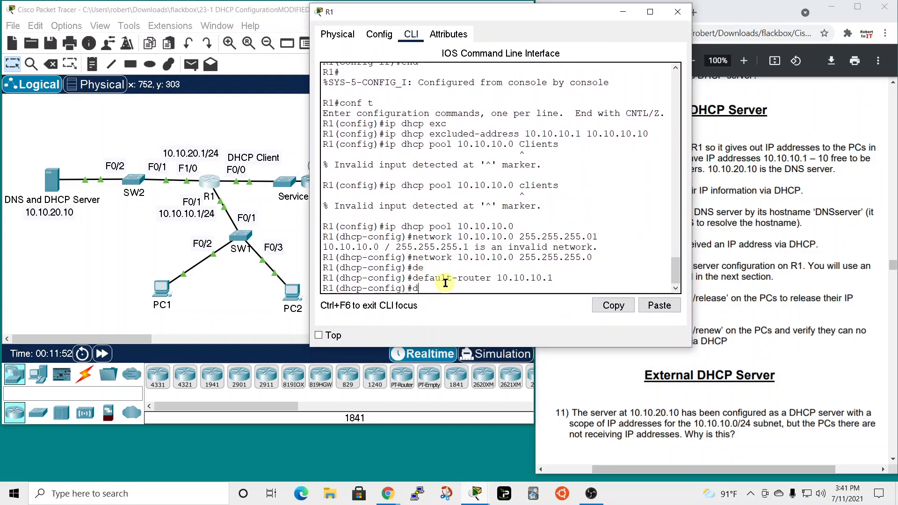
{"action": "key", "text": "Tab"}
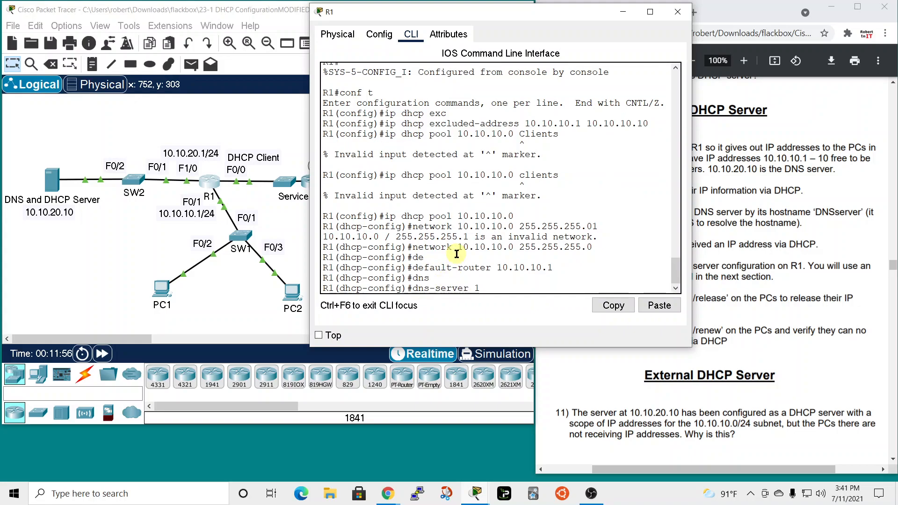
{"action": "type", "text": "10.10.20.10"}
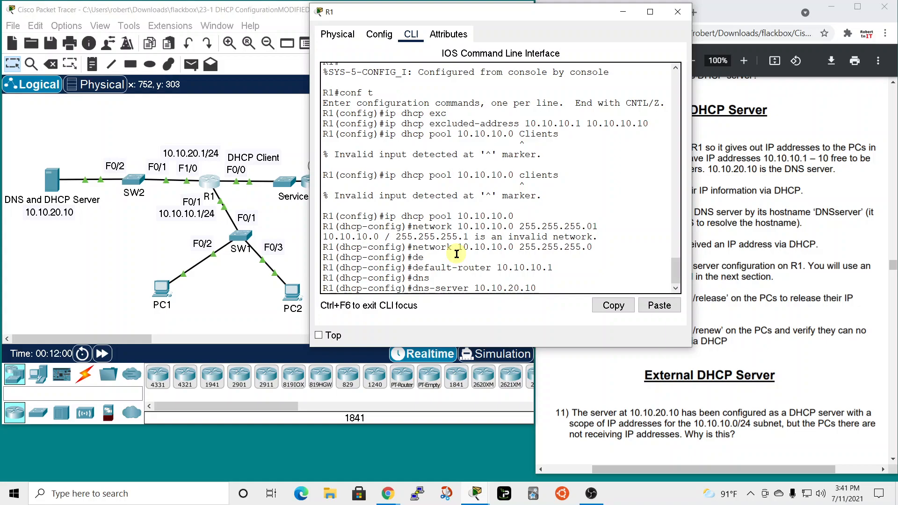
{"action": "key", "text": "Return"}
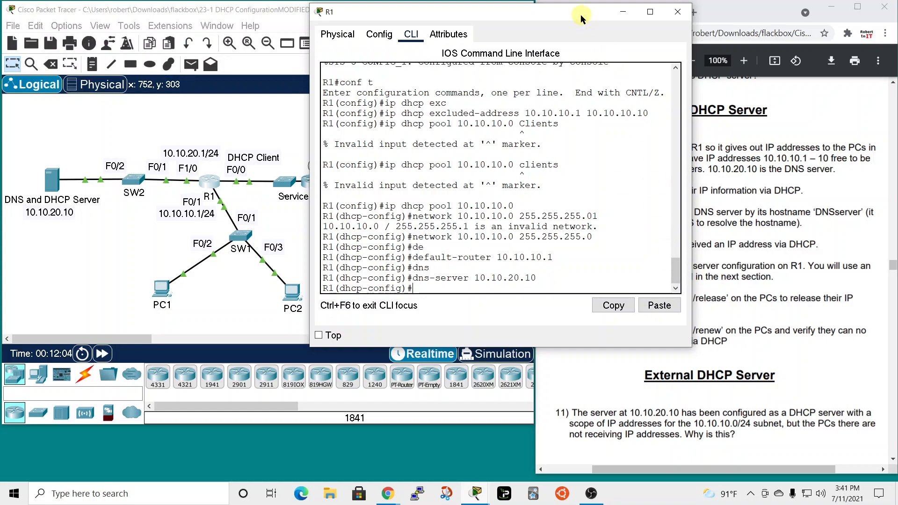
Highlight lab task 5 about verifying the clients' DHCP information and close R1's window.
{"action": "left_click_drag", "start_coordinate": [582, 16], "coordinate": [415, 17]}
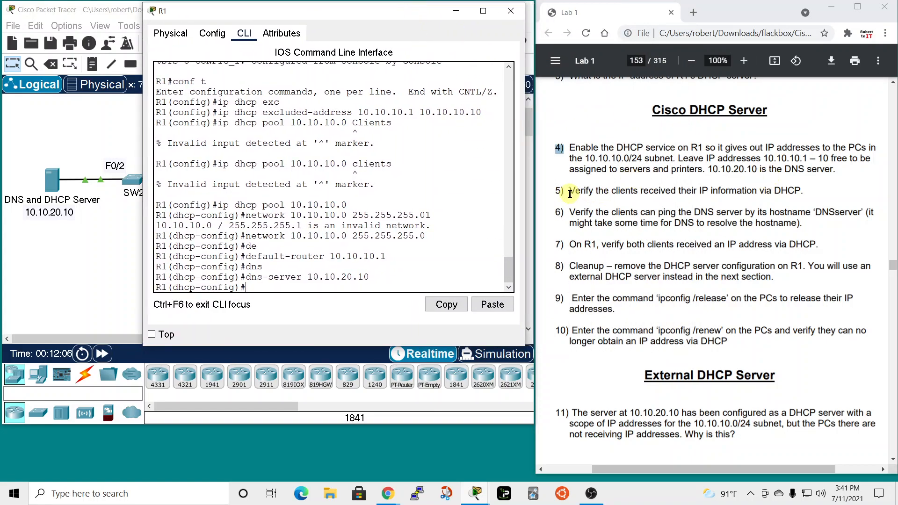
{"action": "left_click_drag", "start_coordinate": [555, 191], "coordinate": [649, 191]}
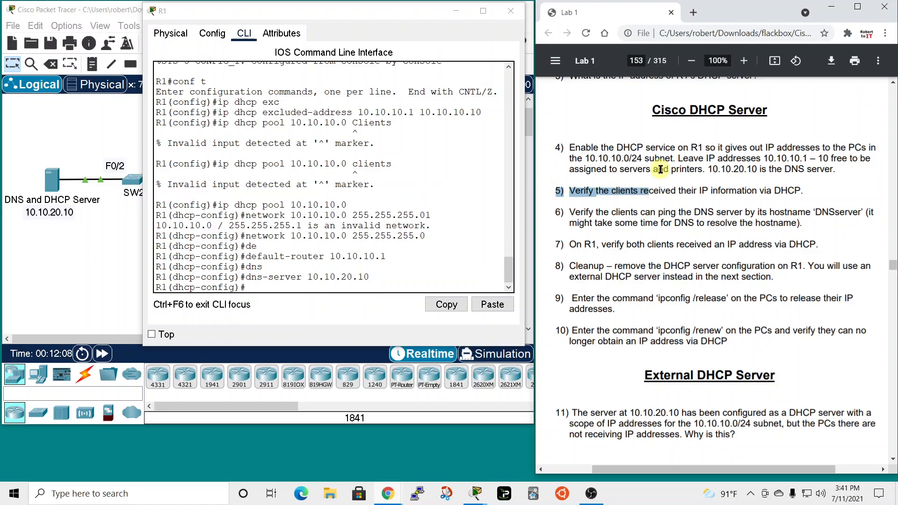
{"action": "left_click", "coordinate": [510, 14]}
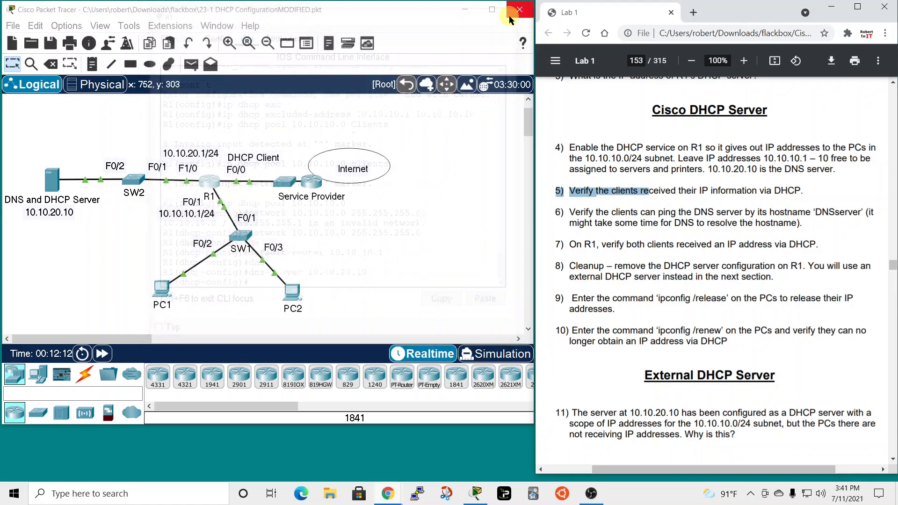
Run ipconfig /all in PC1's Command Prompt and enlarge the window to examine its DHCP-assigned addressing.
{"action": "left_click", "coordinate": [173, 305]}
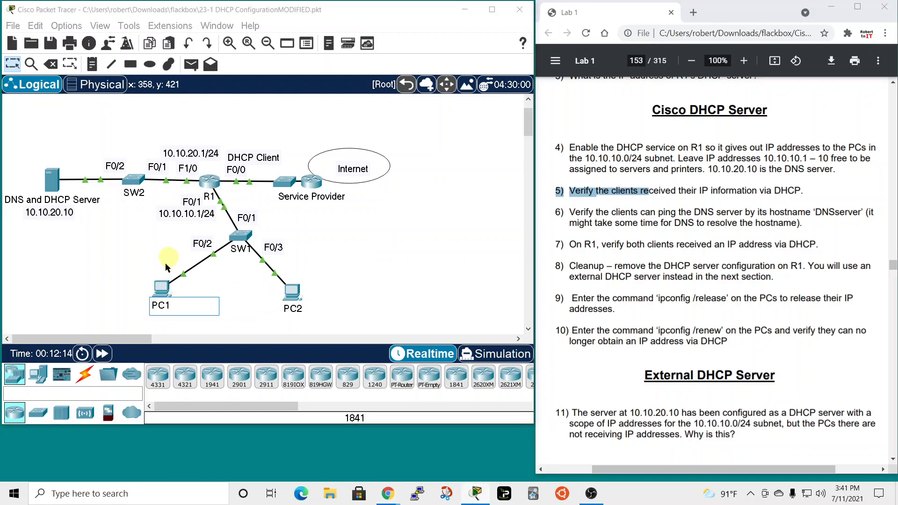
{"action": "left_click", "coordinate": [158, 284]}
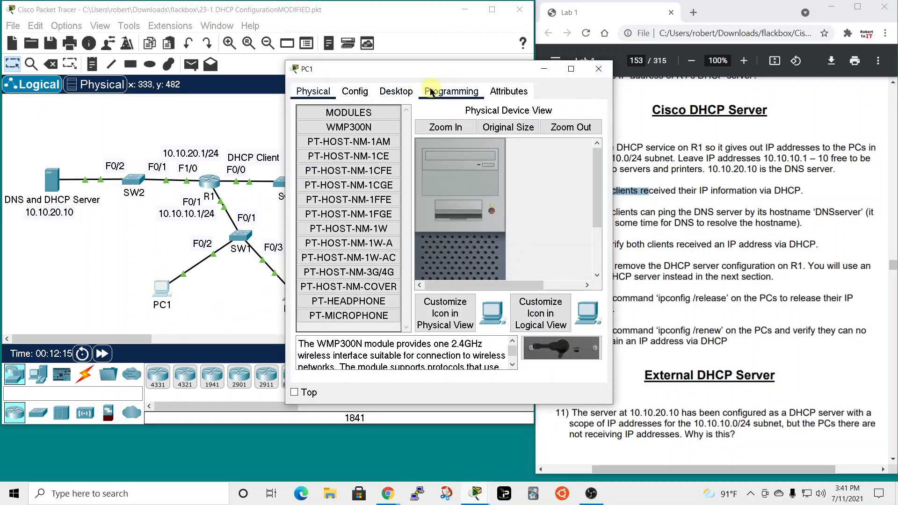
{"action": "left_click", "coordinate": [396, 90]}
{"action": "left_click", "coordinate": [505, 146]}
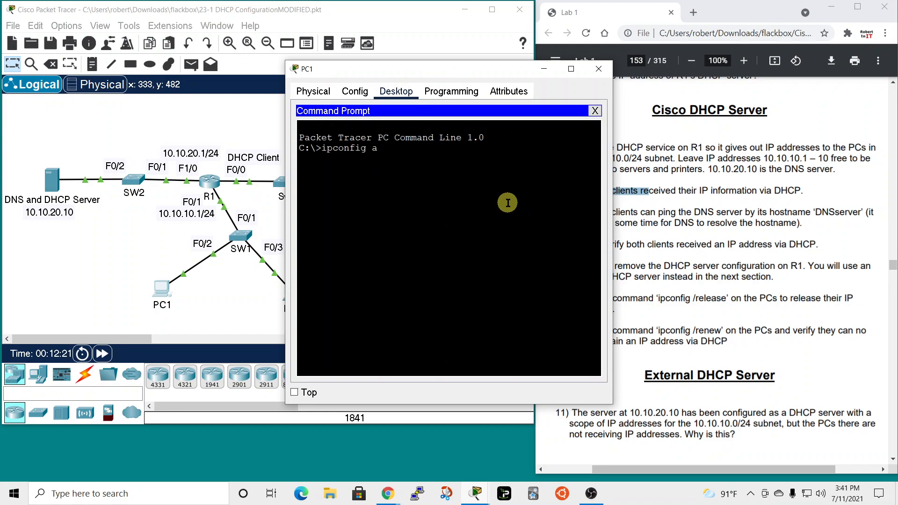
{"action": "key", "text": "Return"}
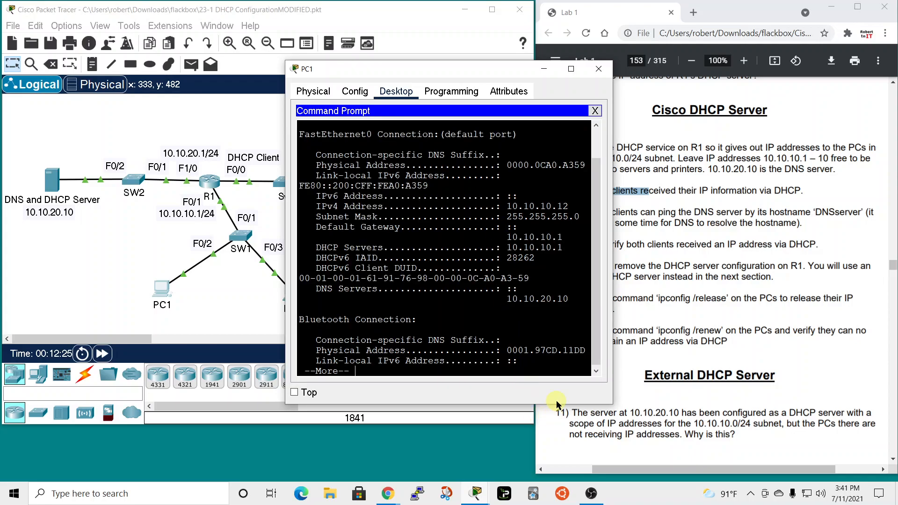
{"action": "left_click_drag", "start_coordinate": [556, 406], "coordinate": [557, 485]}
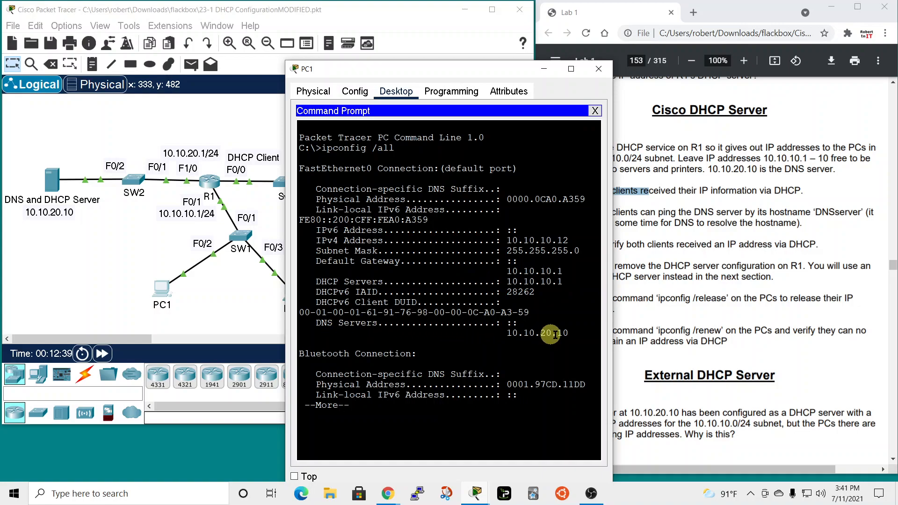
Close PC1's window and highlight lab task 6 about pinging the DNS server by its hostname.
{"action": "left_click", "coordinate": [599, 69]}
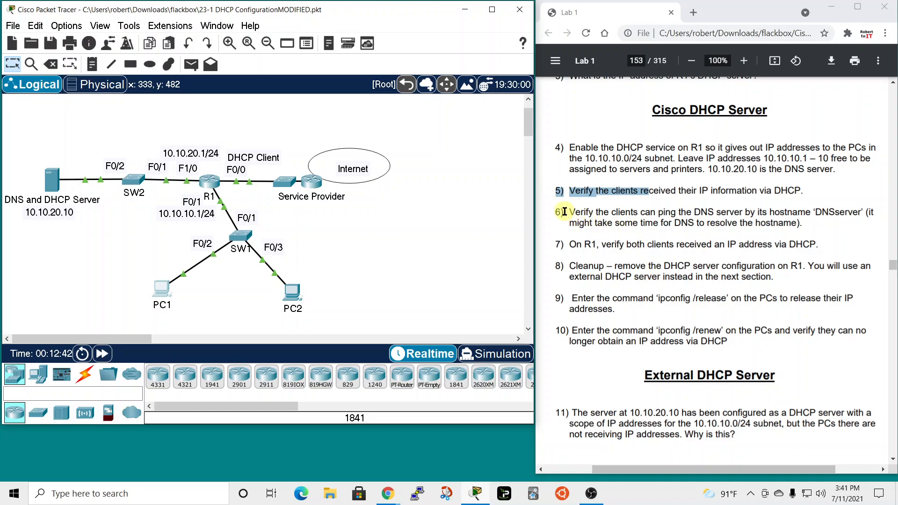
{"action": "left_click_drag", "start_coordinate": [556, 211], "coordinate": [653, 213]}
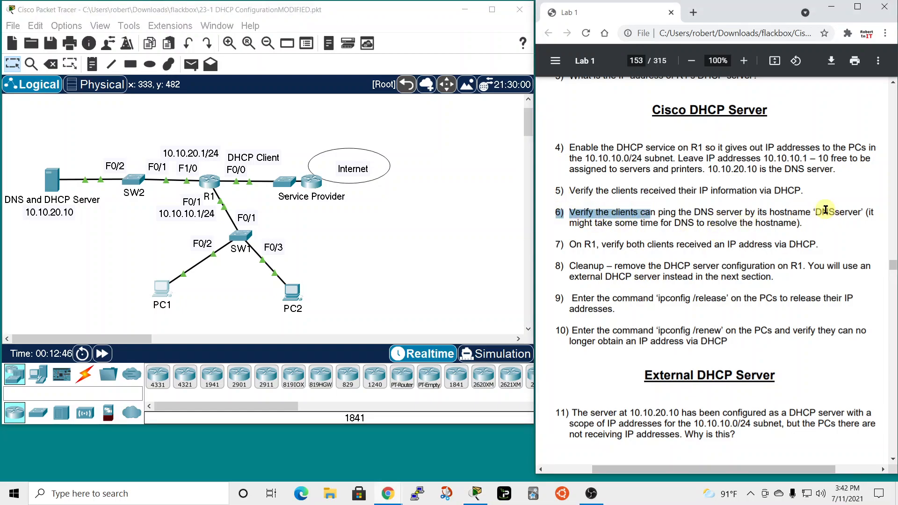
Run ipconfig /all in PC2's Command Prompt and page through the output to examine its DHCP-assigned addressing.
{"action": "left_click", "coordinate": [291, 293]}
{"action": "left_click_drag", "start_coordinate": [426, 65], "coordinate": [343, 17]}
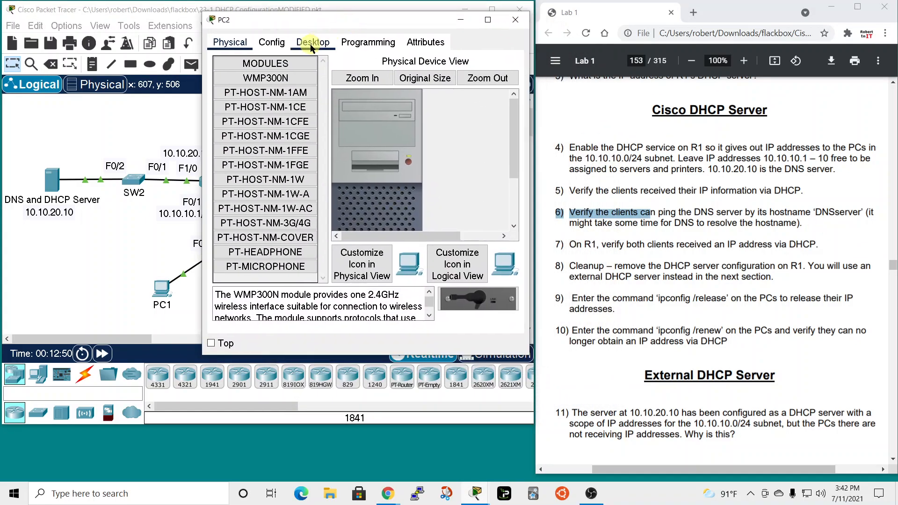
{"action": "left_click", "coordinate": [305, 52]}
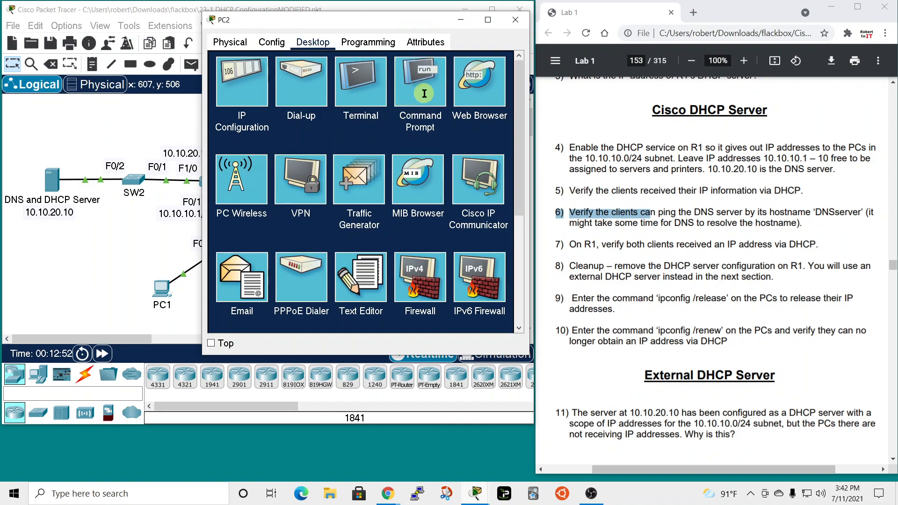
{"action": "left_click", "coordinate": [421, 77]}
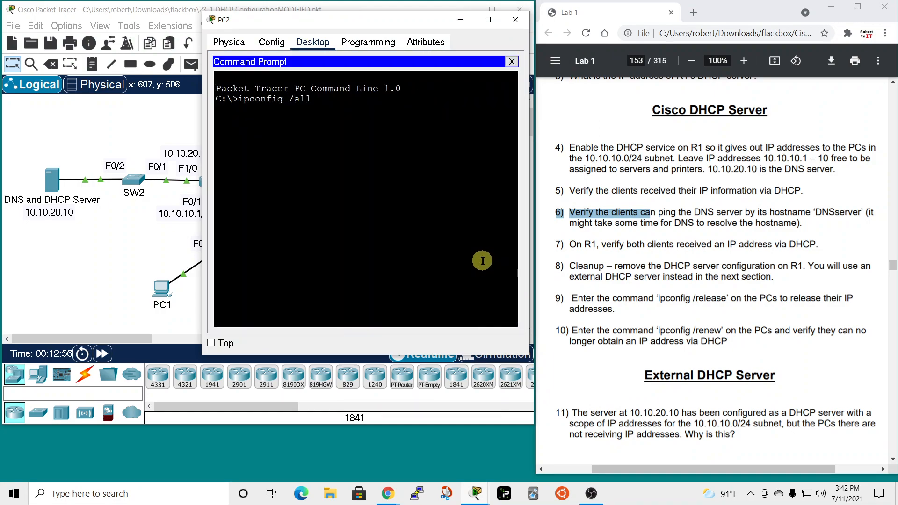
{"action": "type", "text": "ipconfig /all"}
{"action": "key", "text": "Return"}
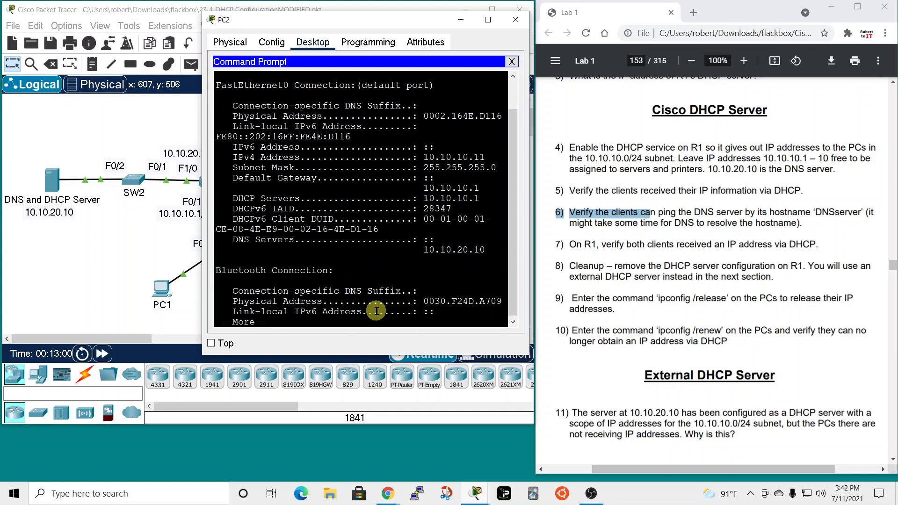
{"action": "key", "text": "space"}
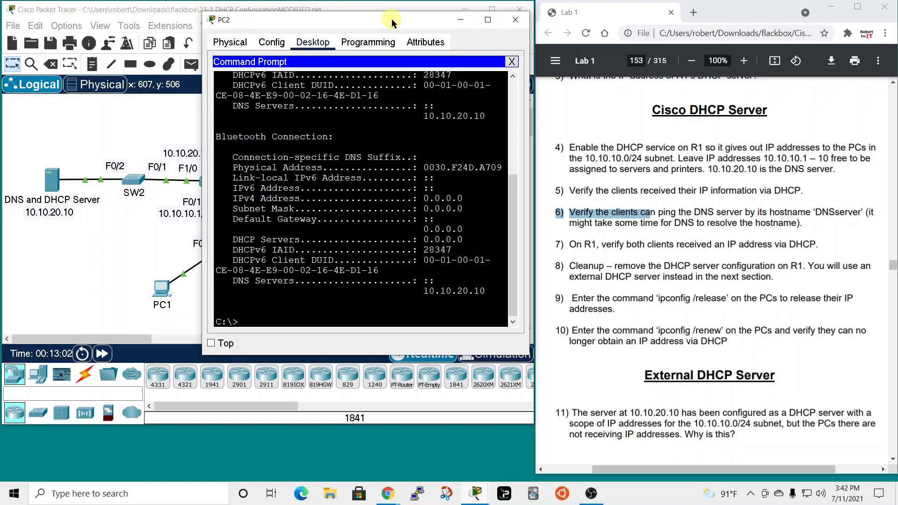
Ping DNSserver by hostname from PC2's Command Prompt, then close PC2's window.
{"action": "left_click_drag", "start_coordinate": [388, 21], "coordinate": [355, 38]}
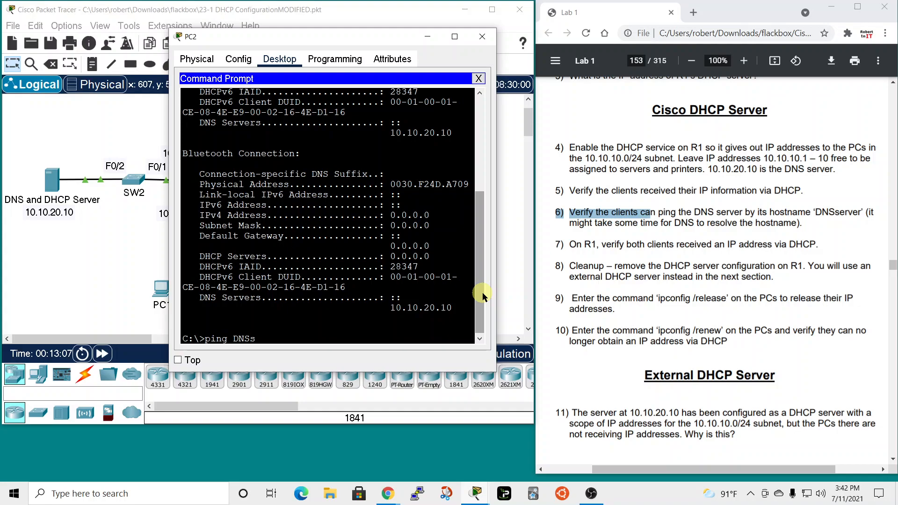
{"action": "type", "text": "ping DNSserver"}
{"action": "key", "text": "Return"}
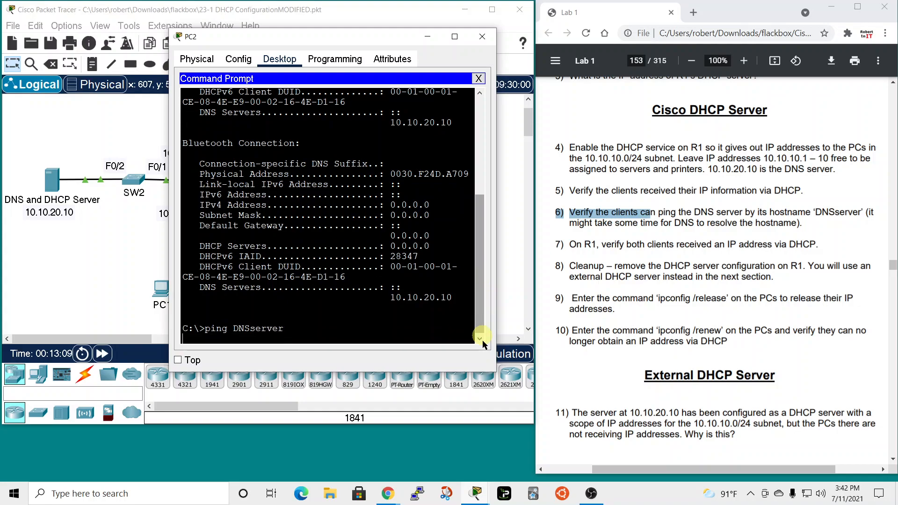
{"action": "left_click_drag", "start_coordinate": [347, 38], "coordinate": [461, 2]}
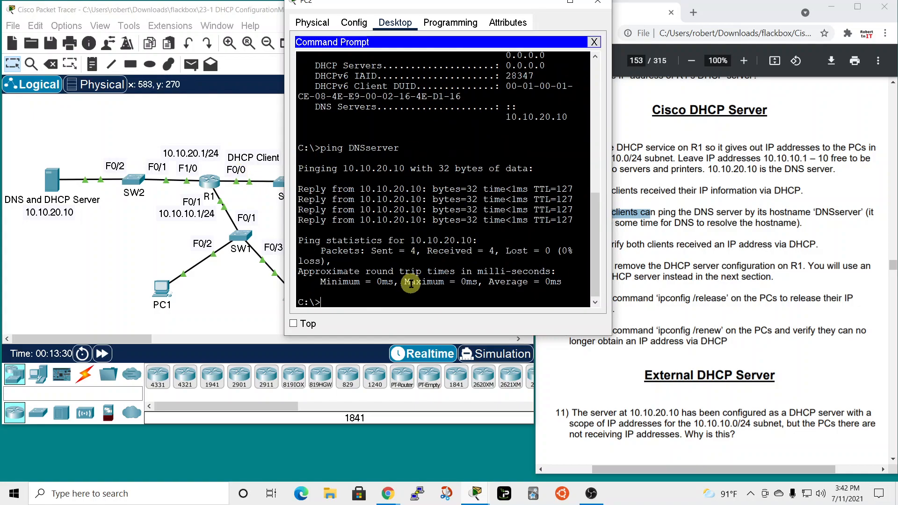
{"action": "left_click", "coordinate": [598, 2]}
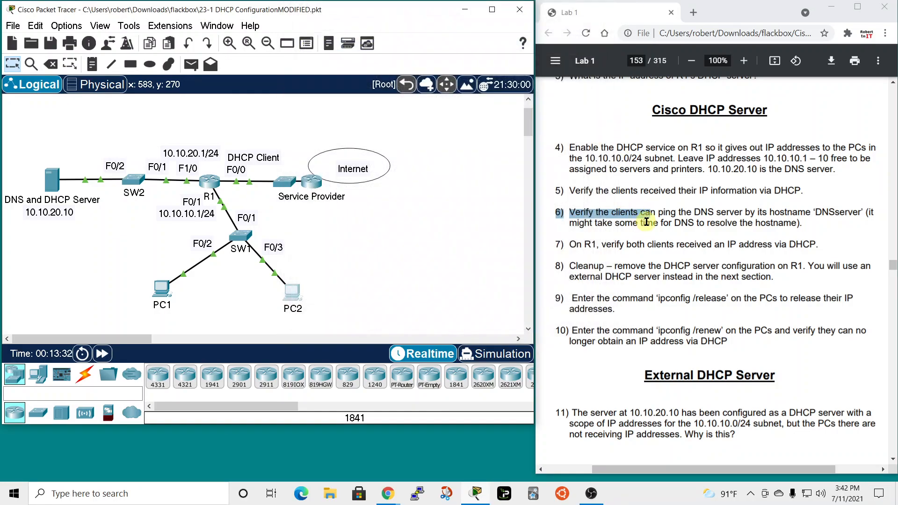
For lab task 7, leave configuration mode on R1 and run sh dhcp lease, widening the window to read the output.
{"action": "left_click", "coordinate": [555, 242]}
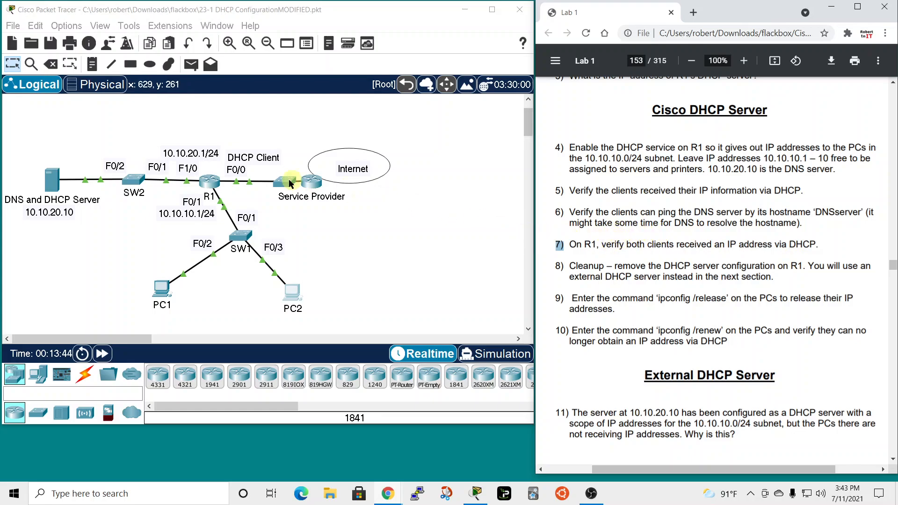
{"action": "left_click", "coordinate": [208, 182]}
{"action": "left_click_drag", "start_coordinate": [374, 41], "coordinate": [302, 29]}
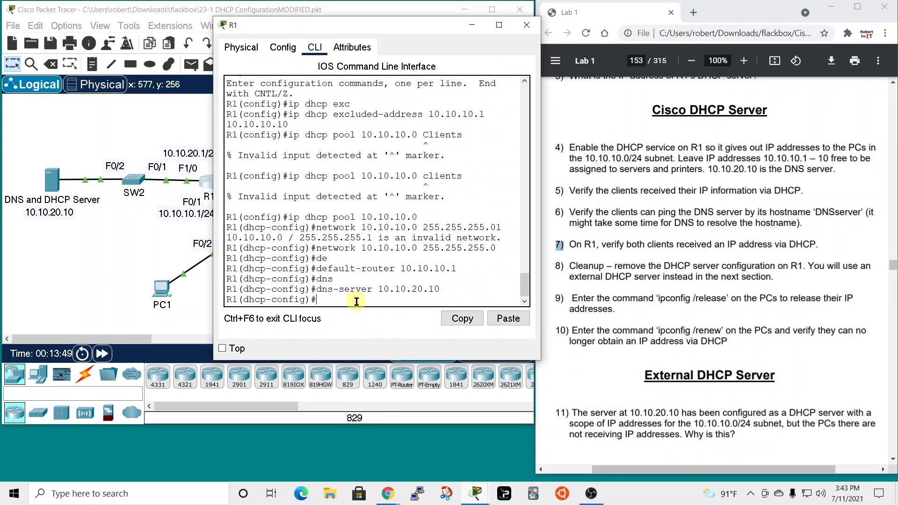
{"action": "key", "text": "Return"}
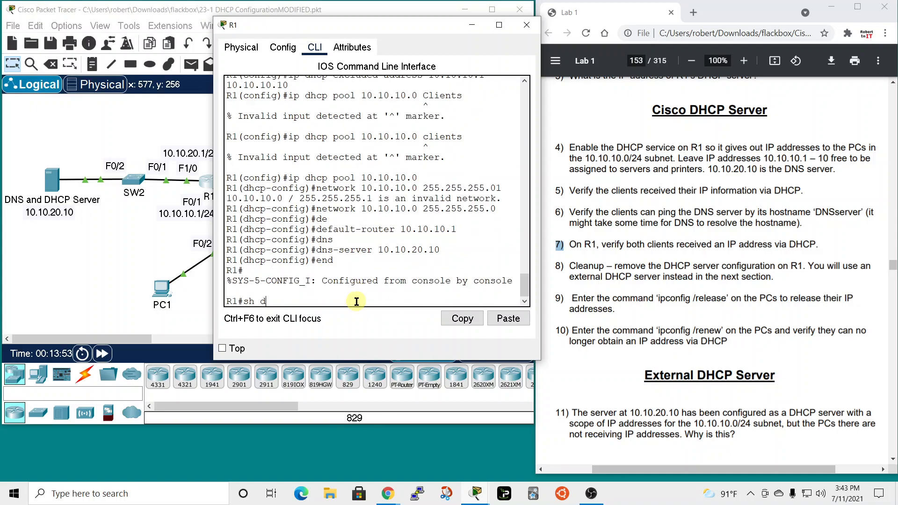
{"action": "type", "text": "sh dhcp lease"}
{"action": "key", "text": "Return"}
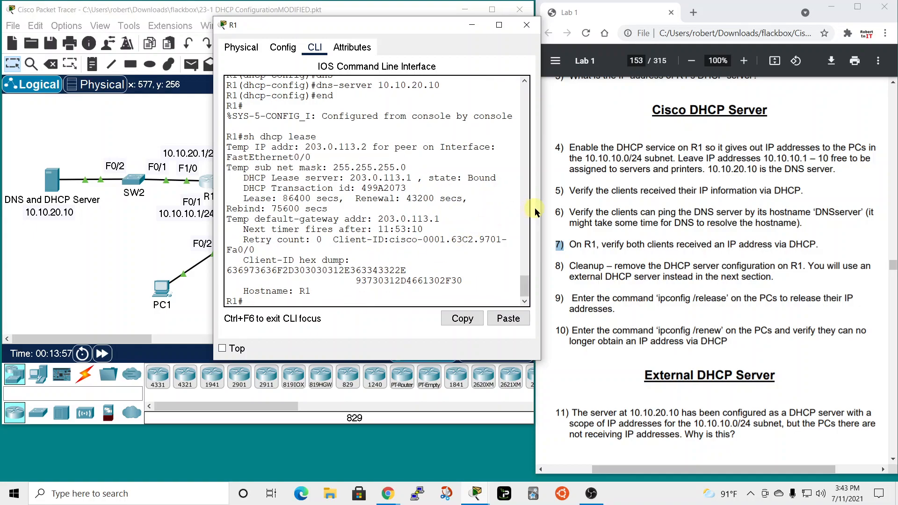
{"action": "left_click_drag", "start_coordinate": [541, 210], "coordinate": [621, 209]}
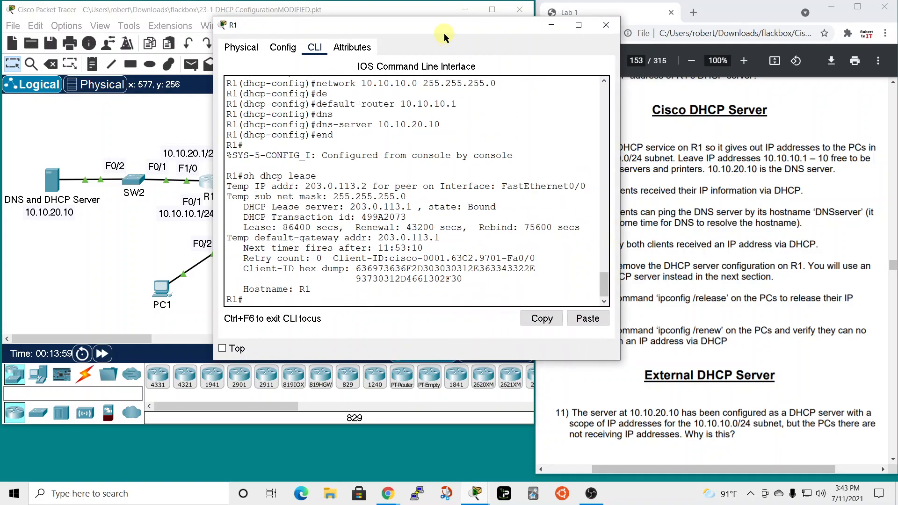
{"action": "left_click_drag", "start_coordinate": [437, 30], "coordinate": [408, 40]}
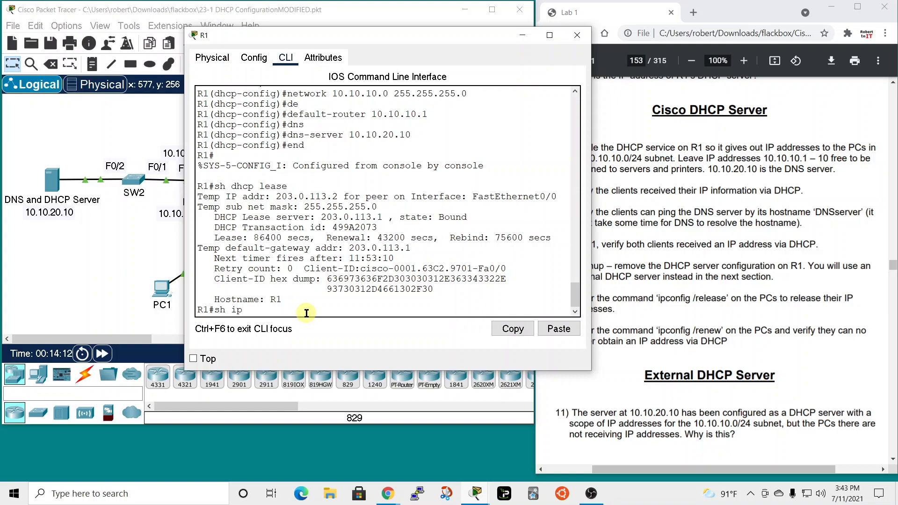
Run sh ip dhcp pool on R1 and highlight the pool's Leased addresses line.
{"action": "type", "text": "ol"}
{"action": "key", "text": "Return"}
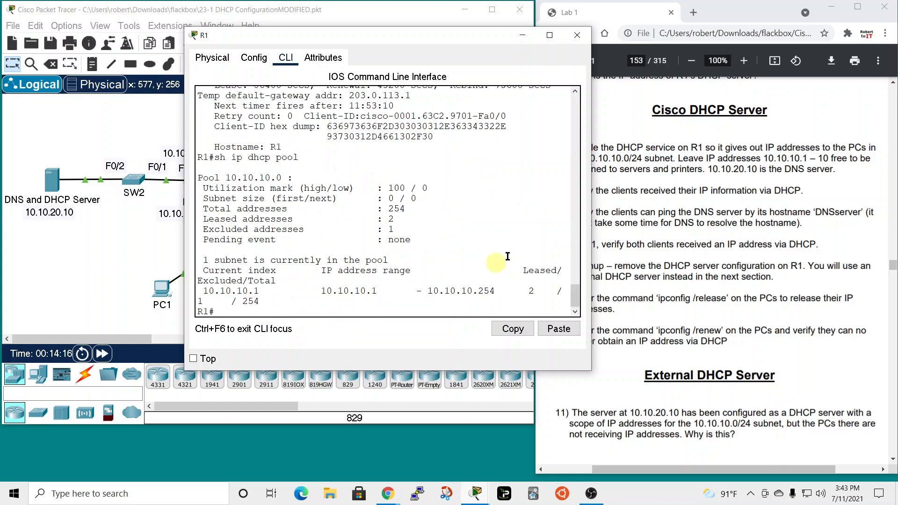
{"action": "left_click_drag", "start_coordinate": [591, 216], "coordinate": [628, 217]}
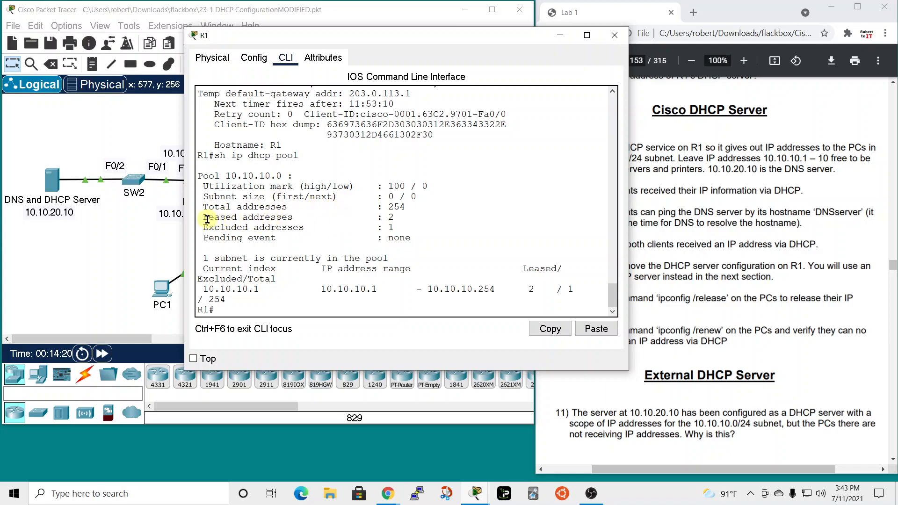
{"action": "left_click_drag", "start_coordinate": [208, 219], "coordinate": [446, 218]}
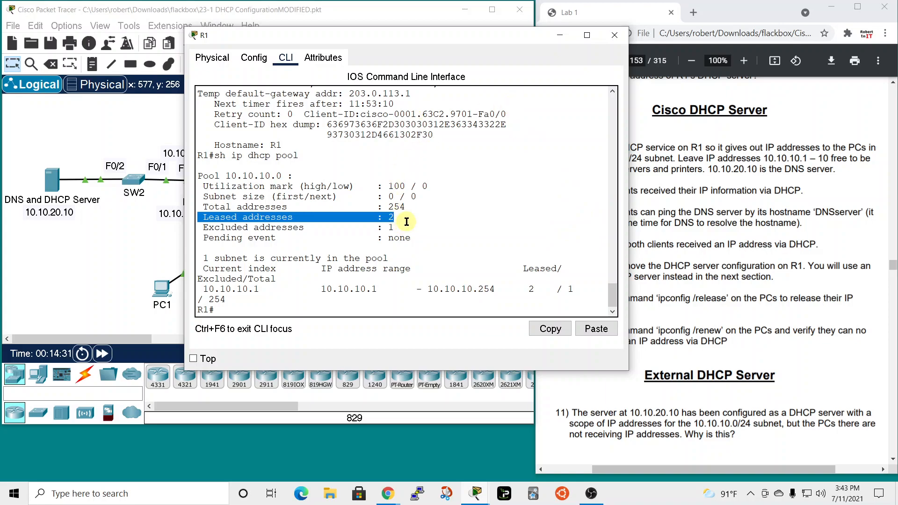
Run sh ip dhcp binding on R1 to list the addresses leased to the clients.
{"action": "left_click", "coordinate": [314, 312]}
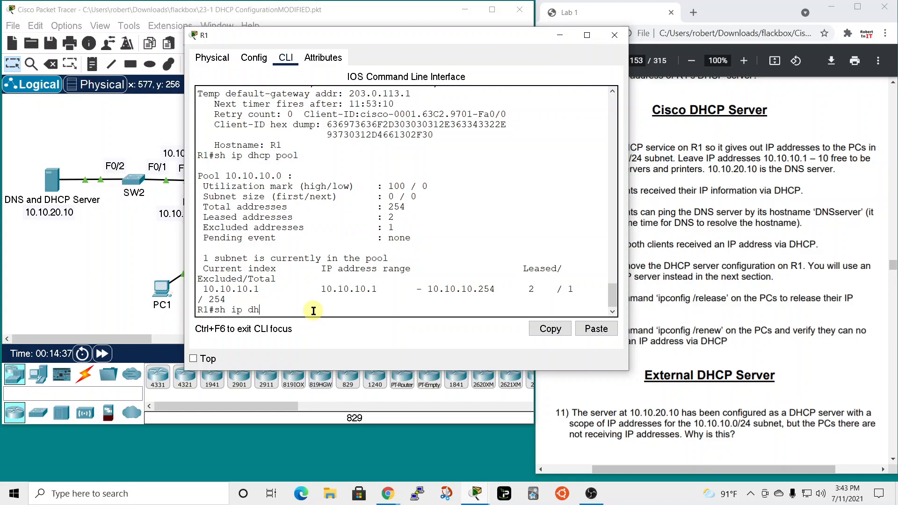
{"action": "type", "text": "sh ip dh"}
{"action": "key", "text": "Tab"}
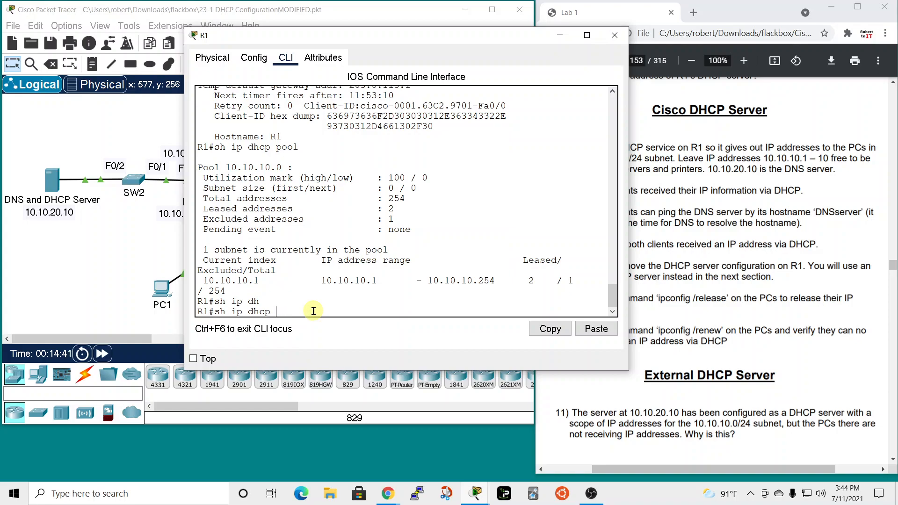
{"action": "type", "text": "bind"}
{"action": "key", "text": "Tab"}
{"action": "key", "text": "Return"}
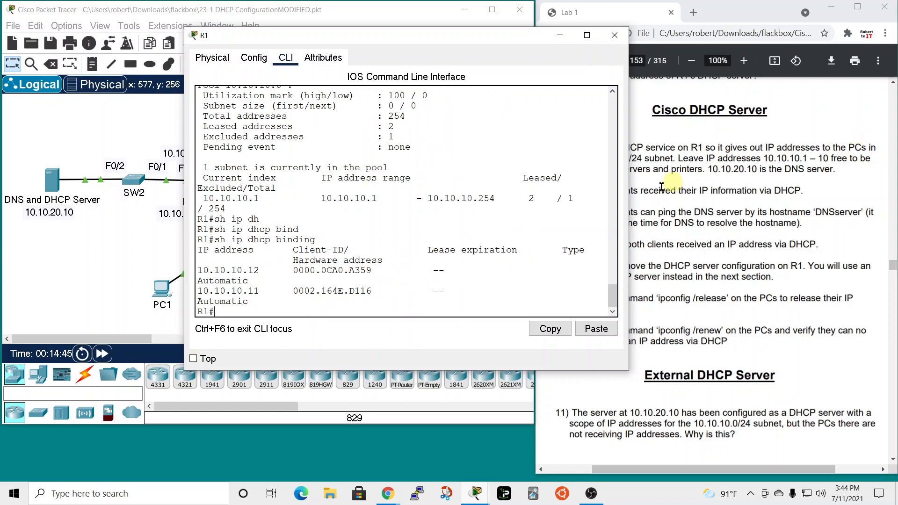
Widen R1's window to examine the IP and hardware addresses in the first DHCP binding, then close the window.
{"action": "left_click_drag", "start_coordinate": [631, 215], "coordinate": [834, 214]}
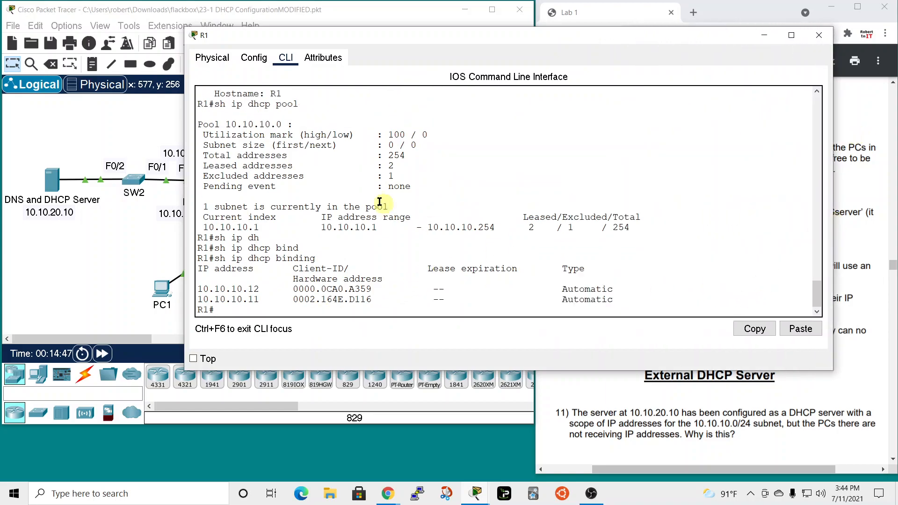
{"action": "left_click_drag", "start_coordinate": [199, 289], "coordinate": [267, 289]}
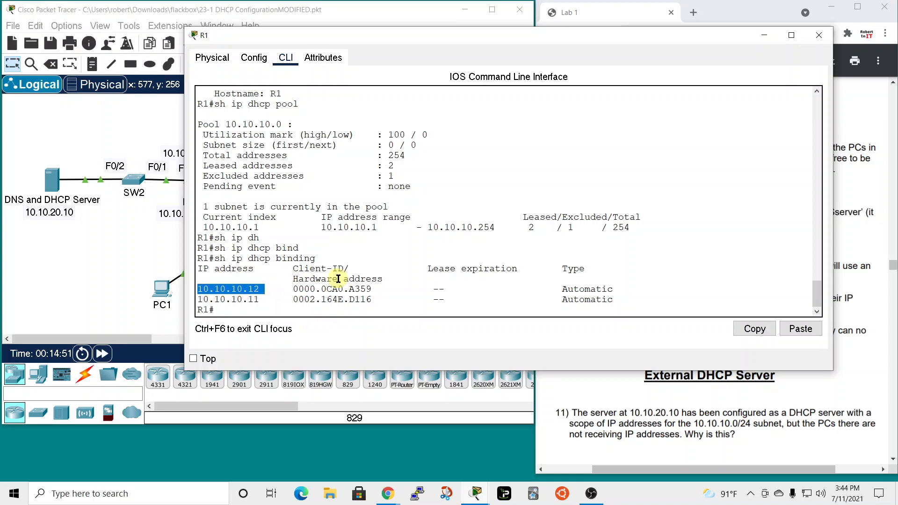
{"action": "double_click", "coordinate": [351, 289]}
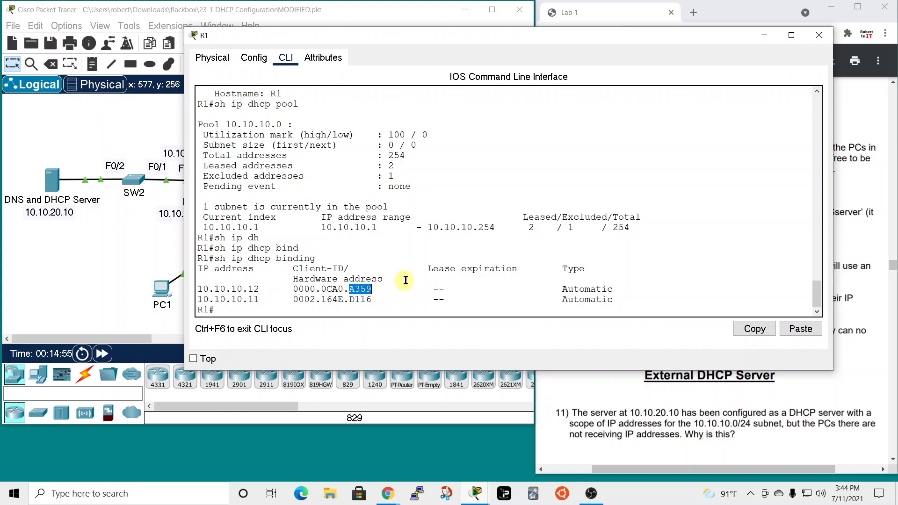
{"action": "left_click_drag", "start_coordinate": [670, 40], "coordinate": [620, 34]}
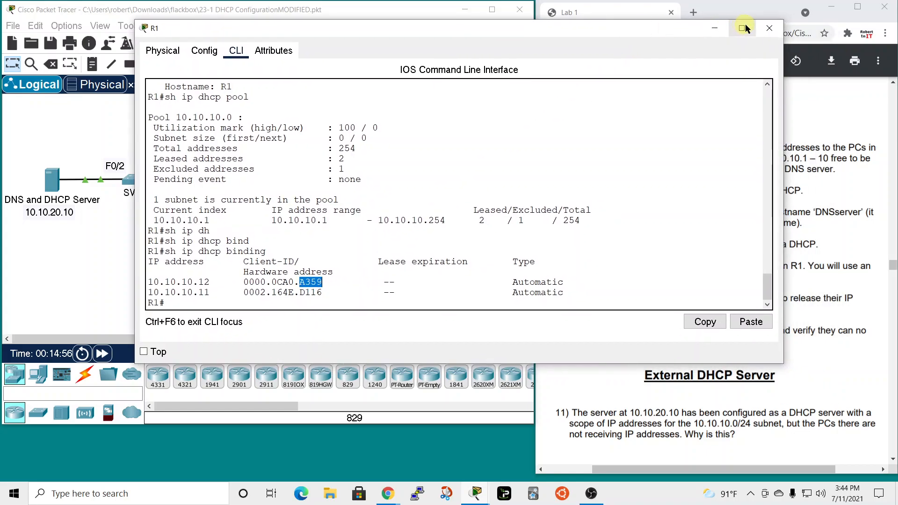
{"action": "left_click", "coordinate": [769, 28]}
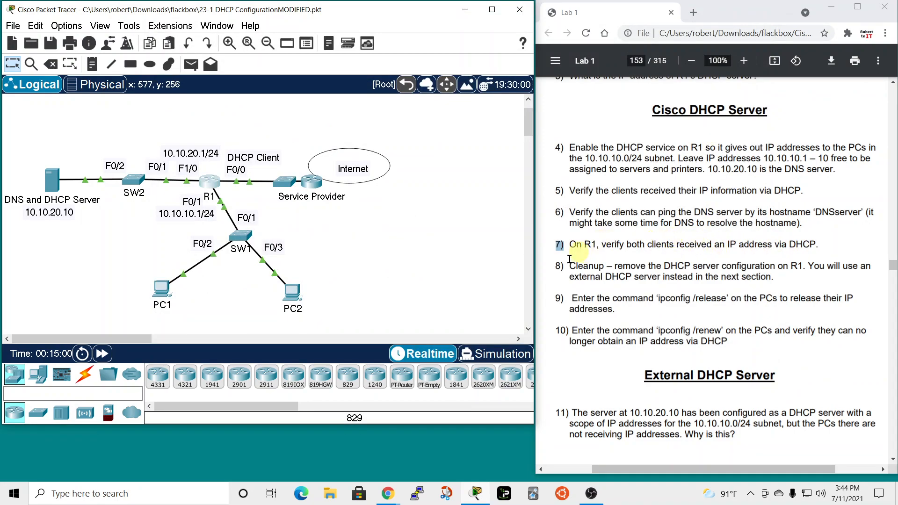
Highlight lab task 8 about removing the DHCP server configuration and enter global configuration mode on R1 with conf t.
{"action": "double_click", "coordinate": [557, 266]}
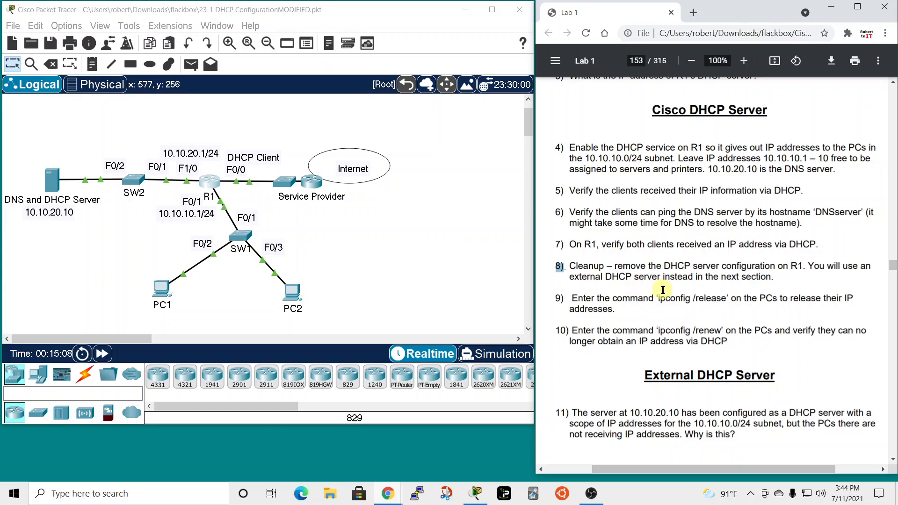
{"action": "left_click", "coordinate": [210, 185]}
{"action": "left_click_drag", "start_coordinate": [416, 77], "coordinate": [237, 30]}
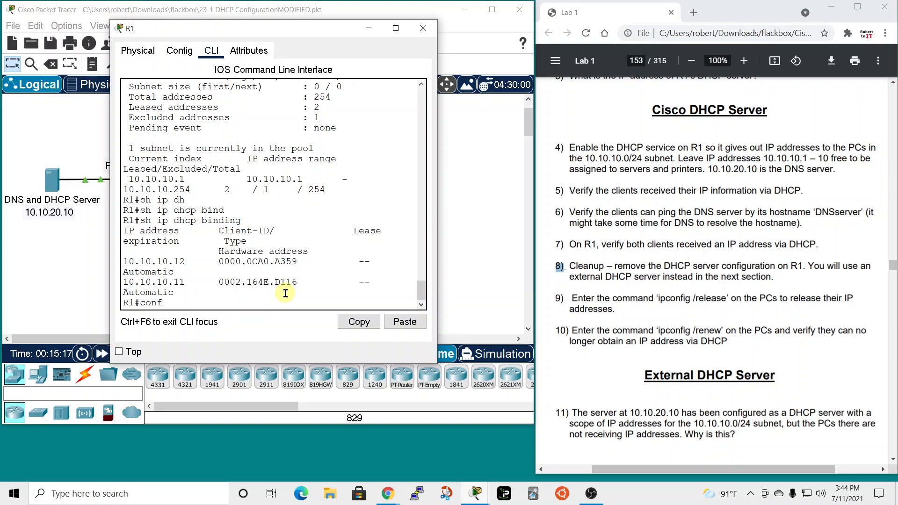
{"action": "key", "text": "Return"}
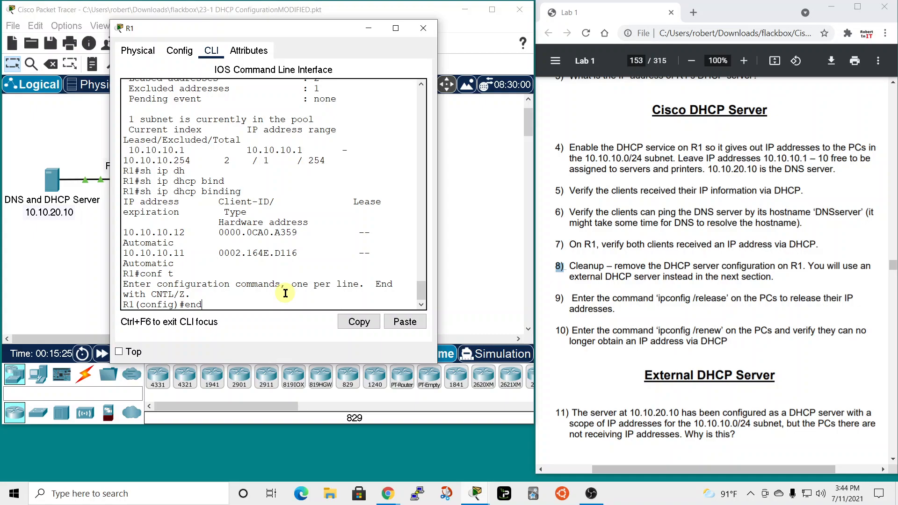
Remove R1's DHCP excluded address range with no ip dhcp excluded-address 10.10.10.1 10.10.10.10.
{"action": "key", "text": "Up"}
{"action": "key", "text": "Up"}
{"action": "key", "text": "Up"}
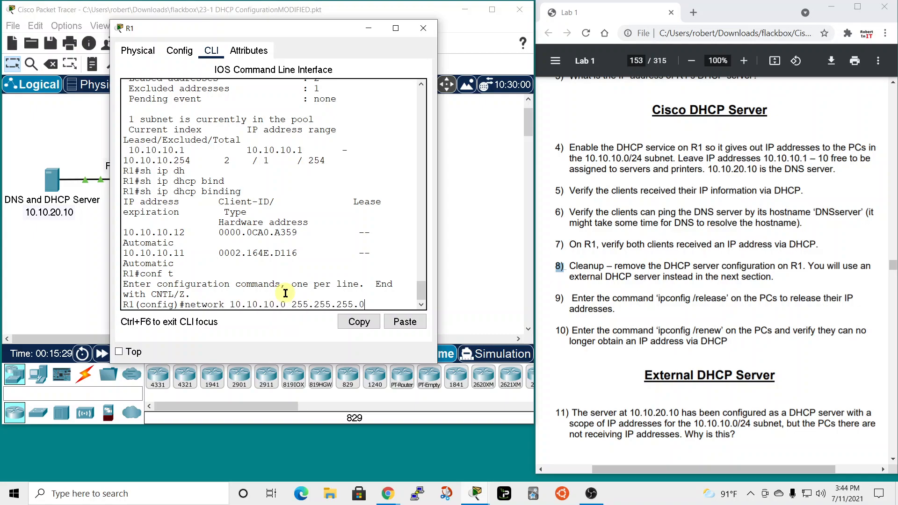
{"action": "key", "text": "Up"}
{"action": "key", "text": "Up"}
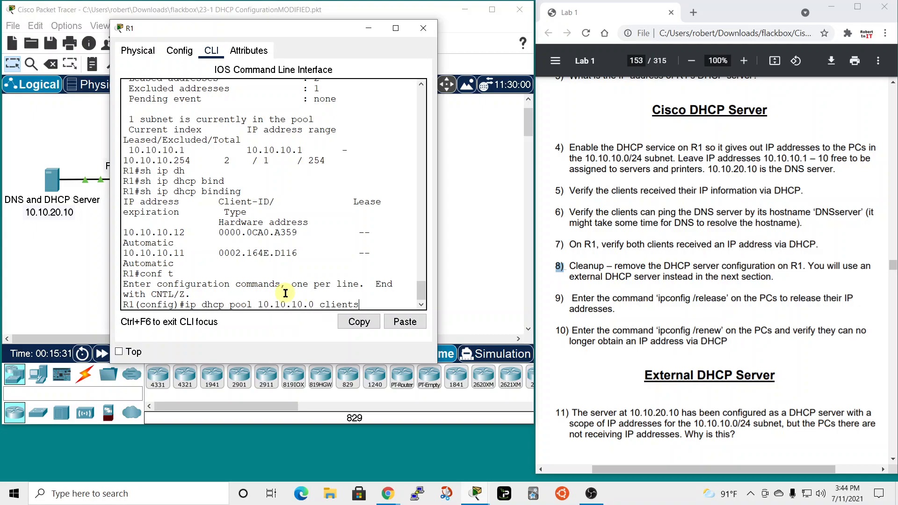
{"action": "key", "text": "Up"}
{"action": "key", "text": "Up"}
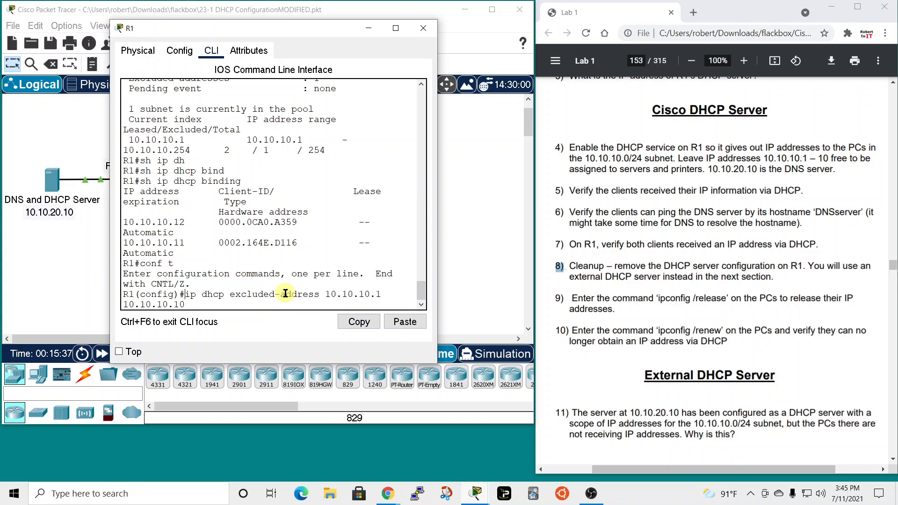
{"action": "type", "text": "no"}
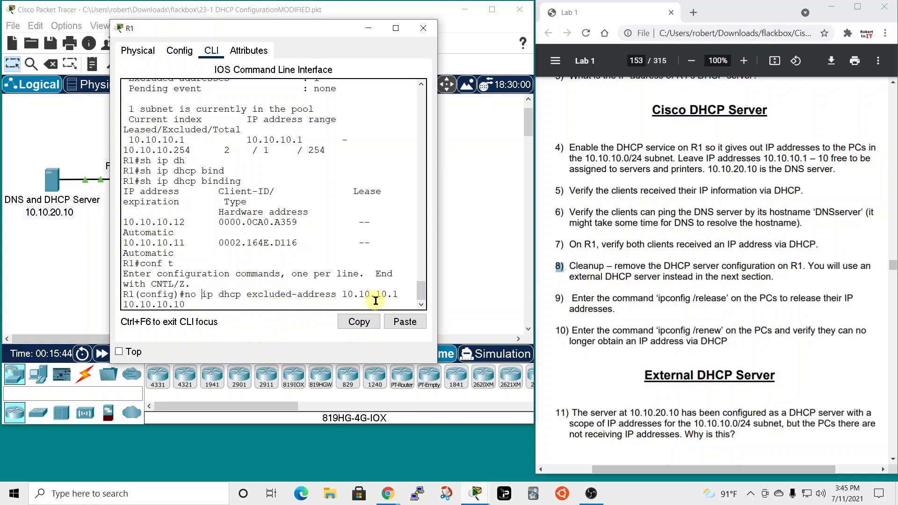
{"action": "key", "text": "Return"}
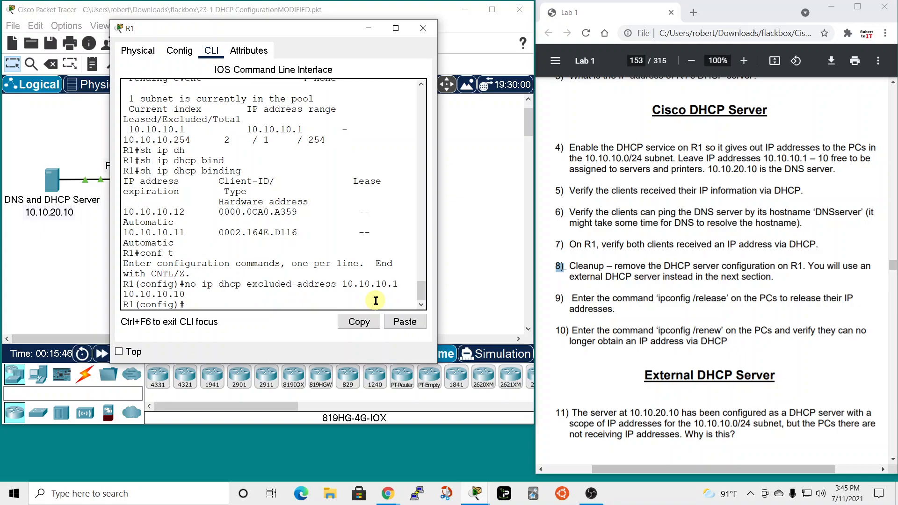
Delete the DHCP pool from R1's configuration with no ip dhcp pool 10.10.10.0.
{"action": "key", "text": "Up"}
{"action": "key", "text": "Up"}
{"action": "key", "text": "Up"}
{"action": "key", "text": "Up"}
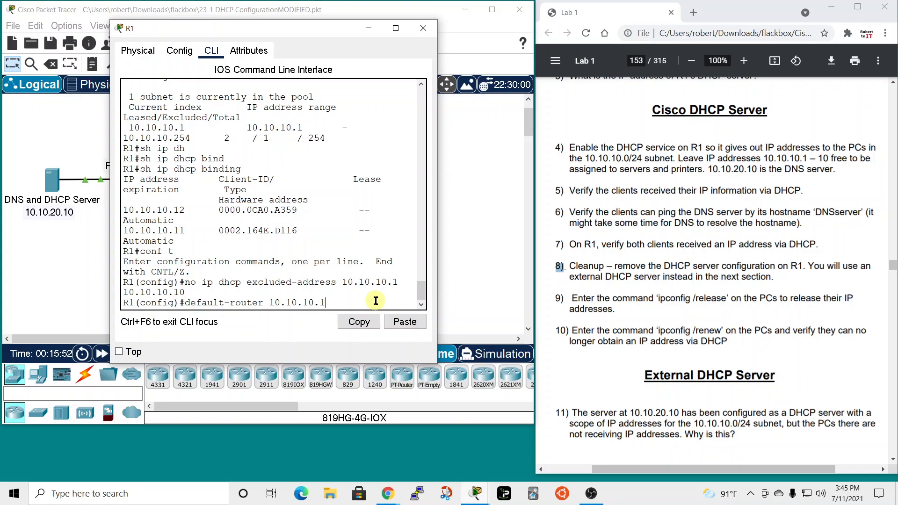
{"action": "key", "text": "Up"}
{"action": "key", "text": "Up"}
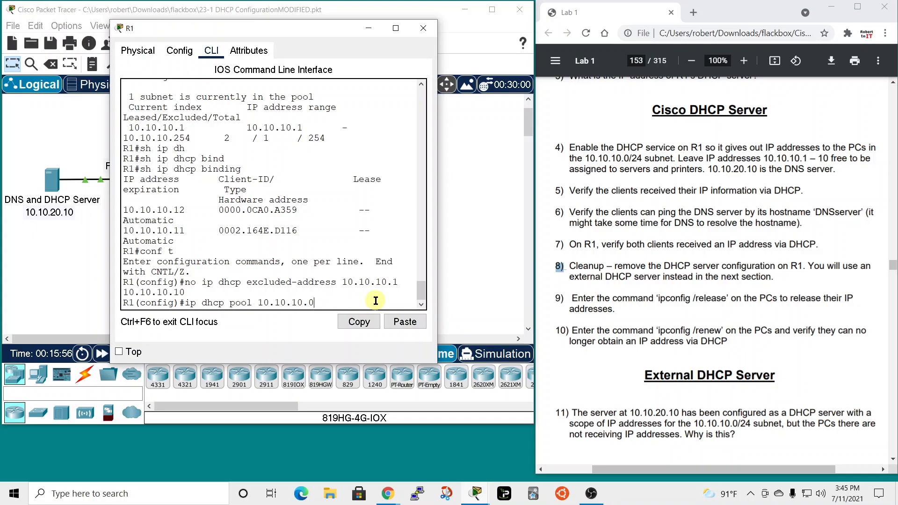
{"action": "type", "text": "no"}
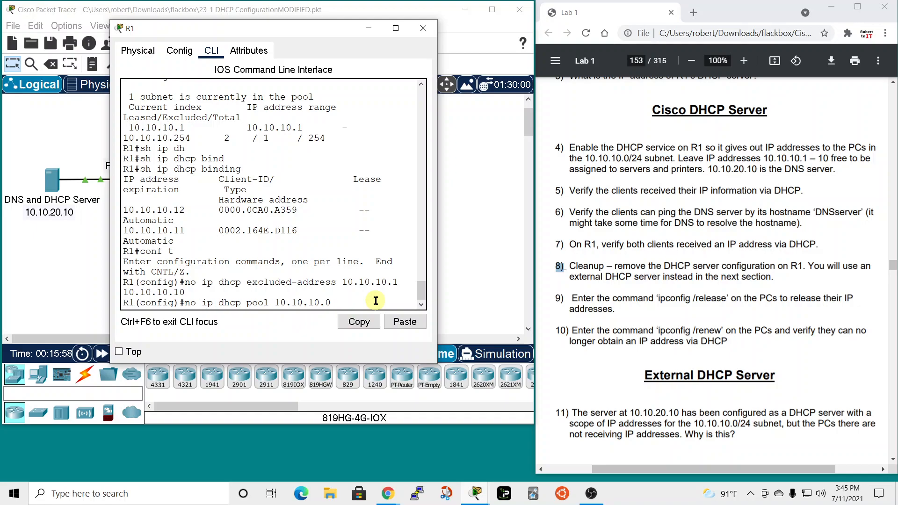
{"action": "key", "text": "Return"}
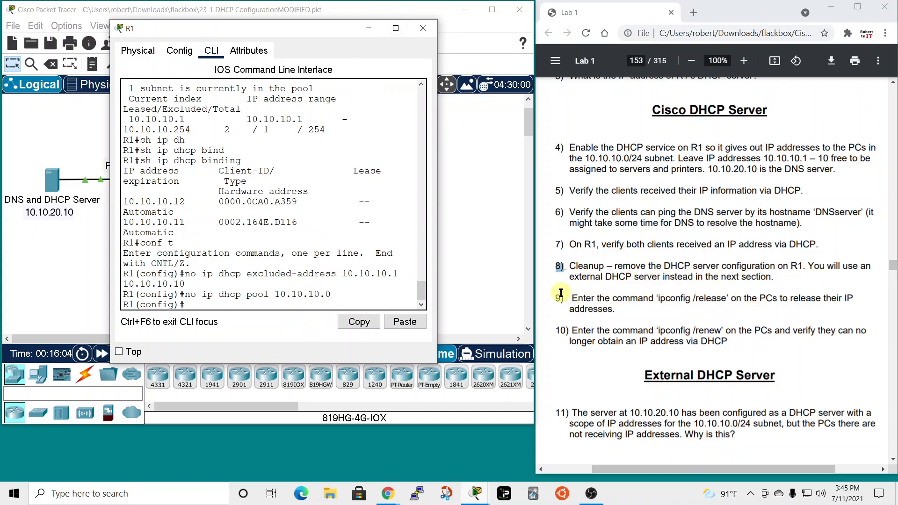
Highlight lab task 9, close R1's window and release PC1's address from its Command Prompt with ipconfig /release.
{"action": "left_click_drag", "start_coordinate": [557, 298], "coordinate": [686, 306]}
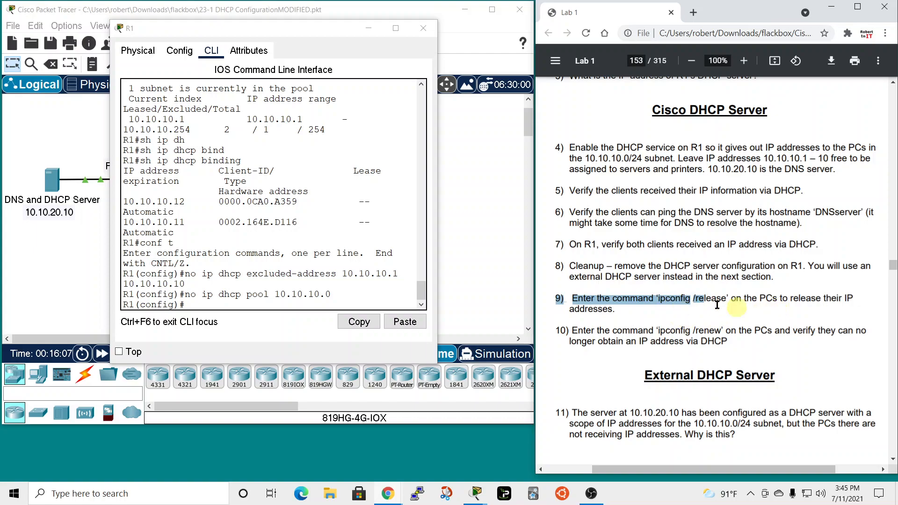
{"action": "left_click", "coordinate": [422, 28]}
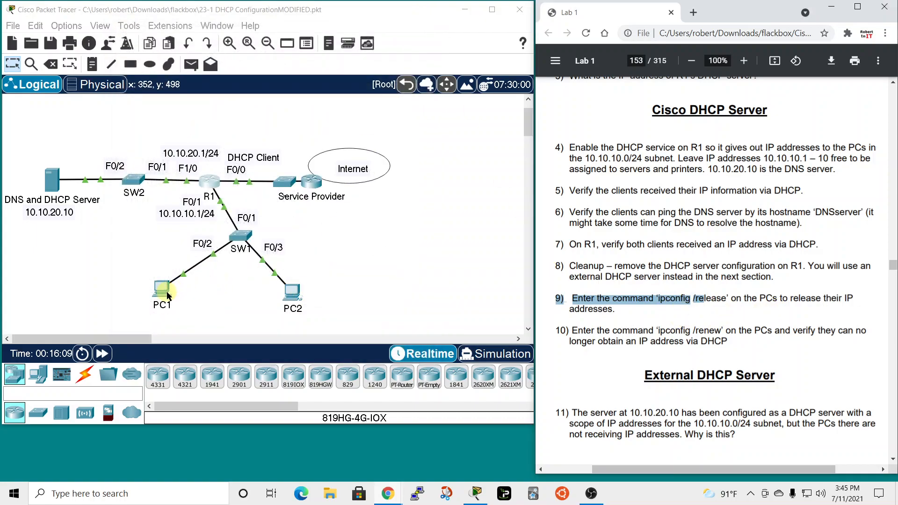
{"action": "left_click", "coordinate": [170, 291]}
{"action": "left_click_drag", "start_coordinate": [486, 68], "coordinate": [364, 47]}
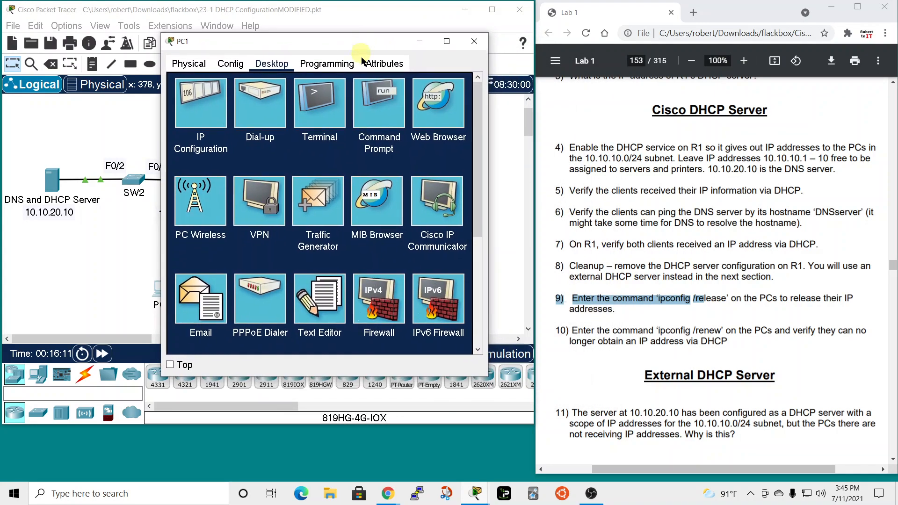
{"action": "left_click", "coordinate": [378, 102]}
{"action": "scroll", "coordinate": [398, 277], "scroll_direction": "down", "scroll_amount": 2}
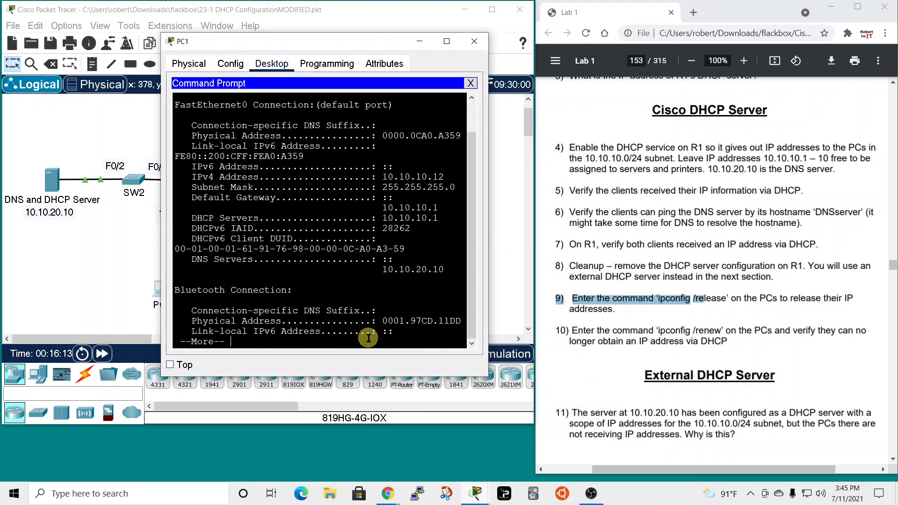
{"action": "key", "text": "space"}
{"action": "type", "text": "iponf"}
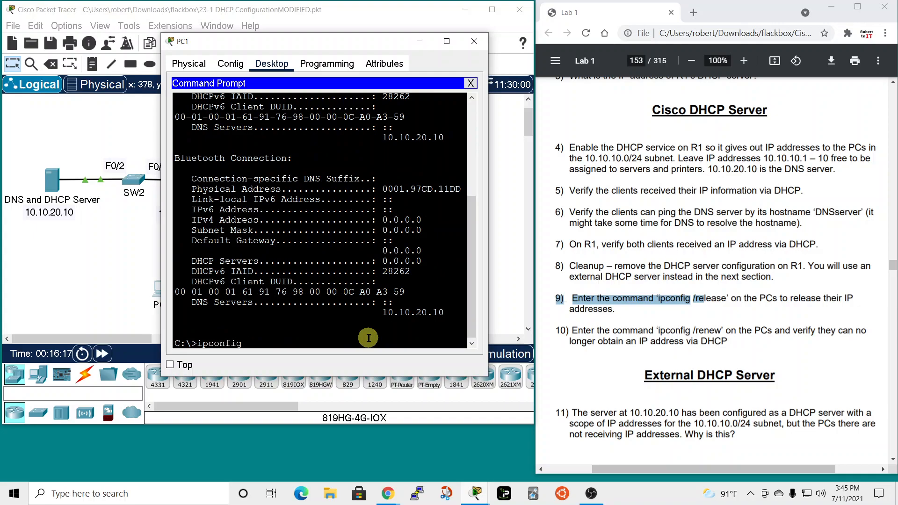
{"action": "type", "text": "ig /release"}
{"action": "key", "text": "Return"}
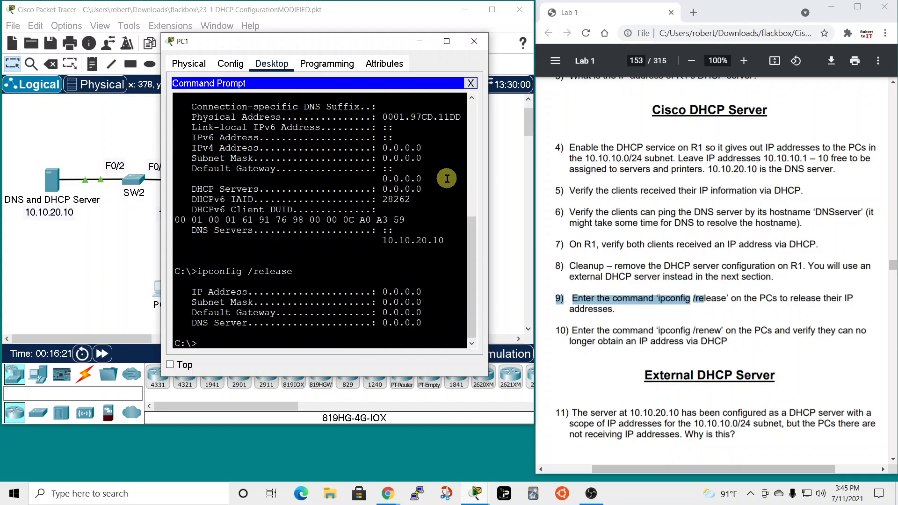
{"action": "left_click", "coordinate": [474, 41]}
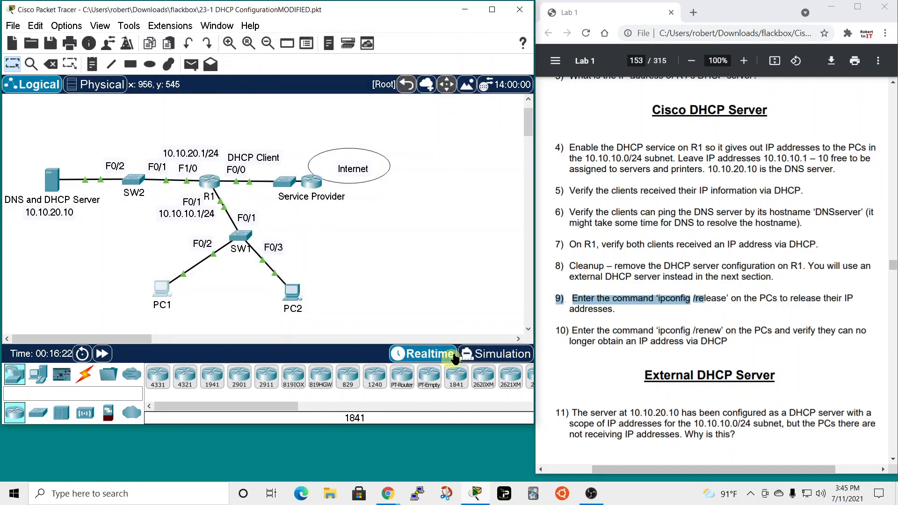
Release PC2's address from its Command Prompt with ipconfig /release and close the PC2 window.
{"action": "left_click", "coordinate": [292, 292]}
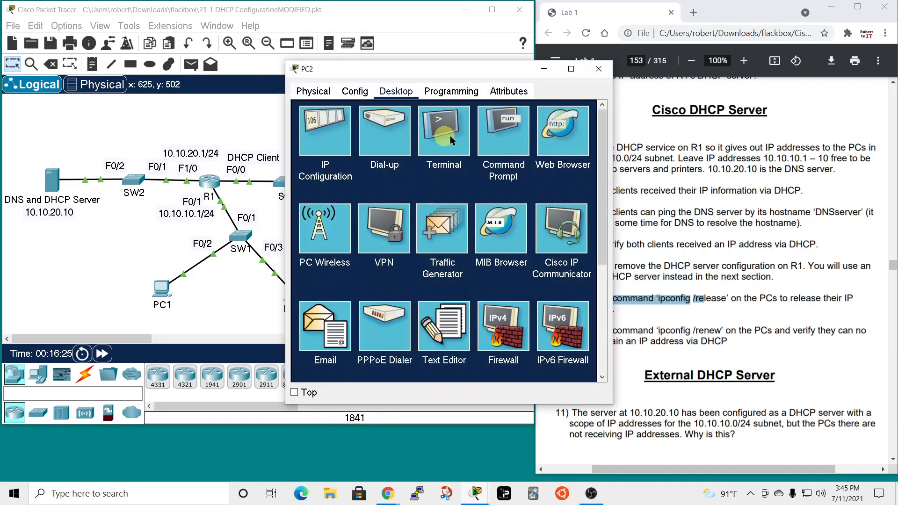
{"action": "left_click", "coordinate": [491, 134]}
{"action": "scroll", "coordinate": [445, 233], "scroll_direction": "down", "scroll_amount": 10}
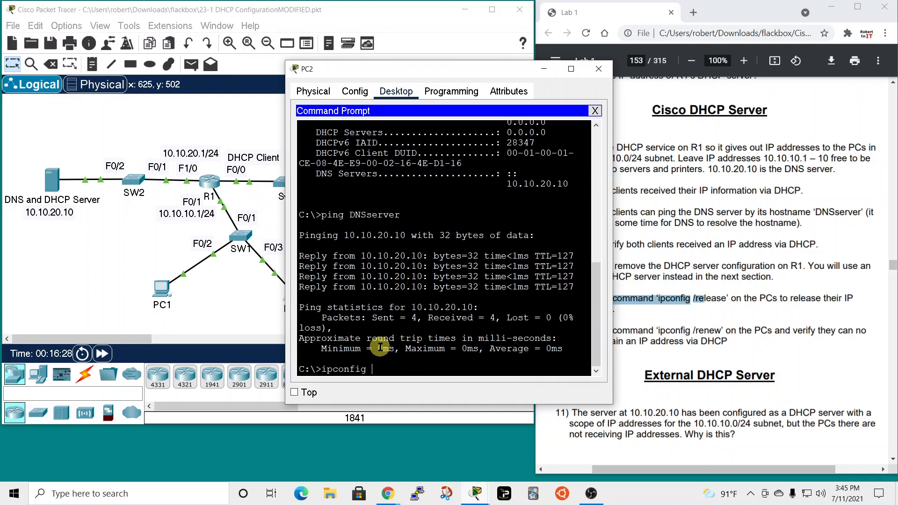
{"action": "key", "text": "Return"}
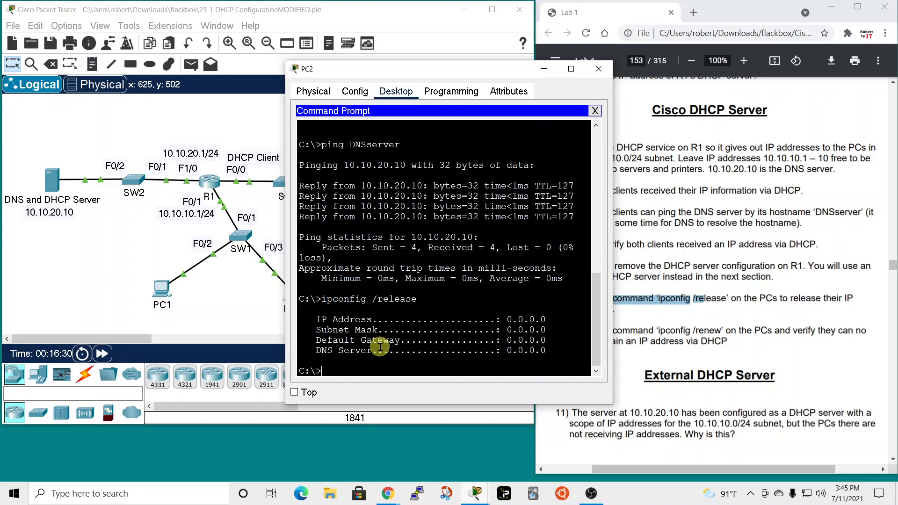
{"action": "left_click", "coordinate": [598, 69]}
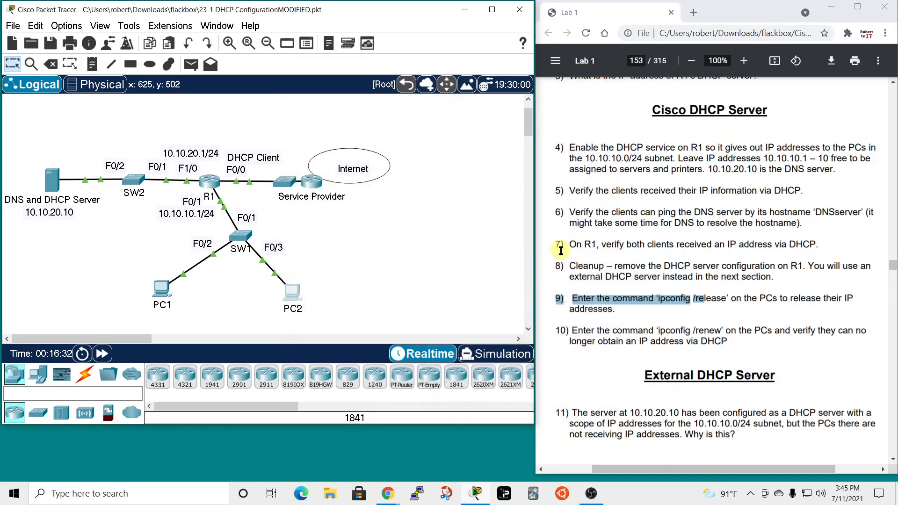
For lab task 10, run ipconfig /renew in PC1's Command Prompt, check the response and close the PC1 window.
{"action": "scroll", "coordinate": [659, 290], "scroll_direction": "down", "scroll_amount": 3}
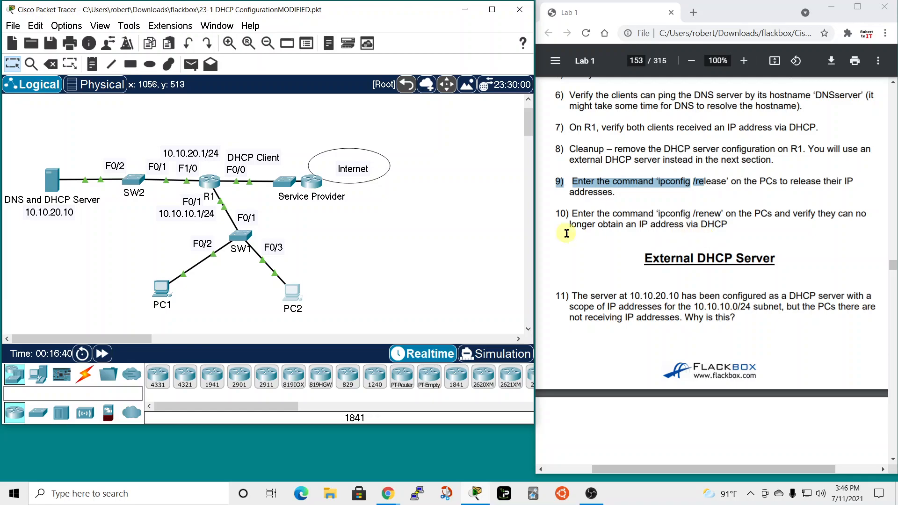
{"action": "left_click", "coordinate": [161, 287]}
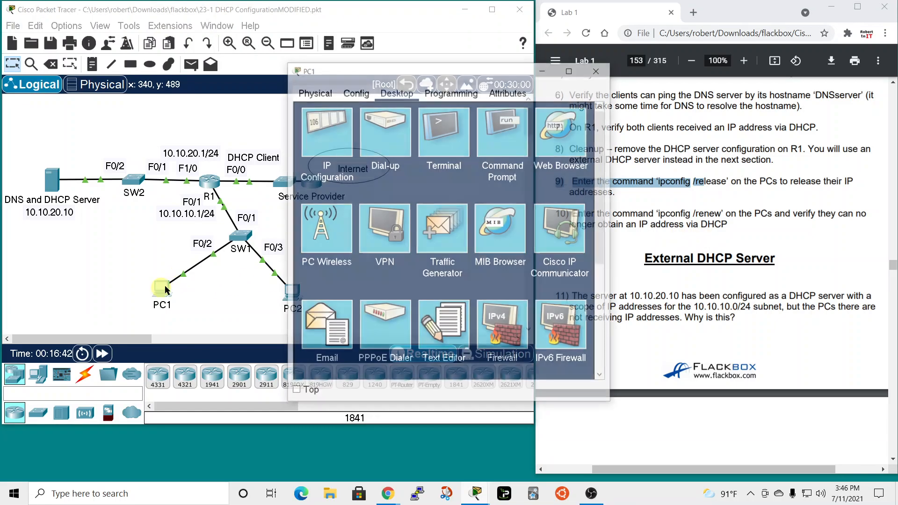
{"action": "left_click", "coordinate": [496, 133]}
{"action": "left_click", "coordinate": [510, 67]}
{"action": "left_click_drag", "start_coordinate": [509, 66], "coordinate": [393, 20]}
{"action": "type", "text": "ipconfig /release"}
{"action": "key", "text": "Return"}
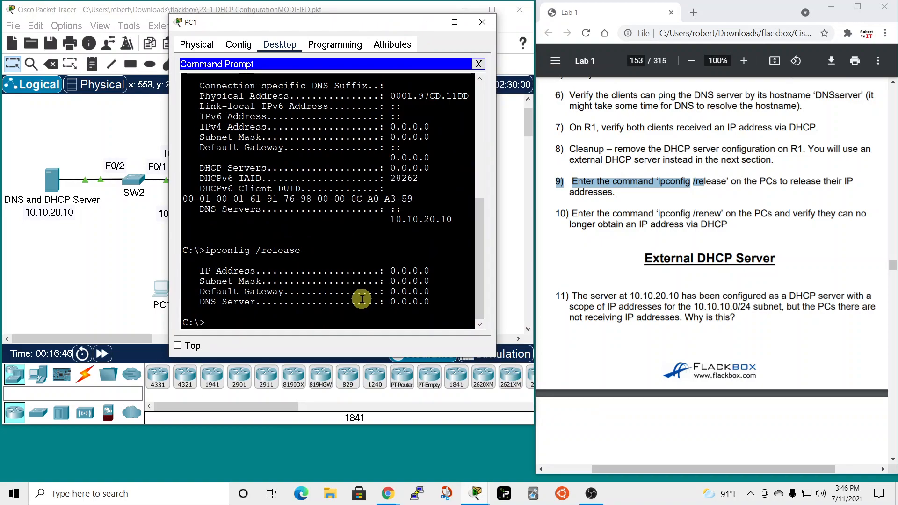
{"action": "type", "text": "ipconfig /renew"}
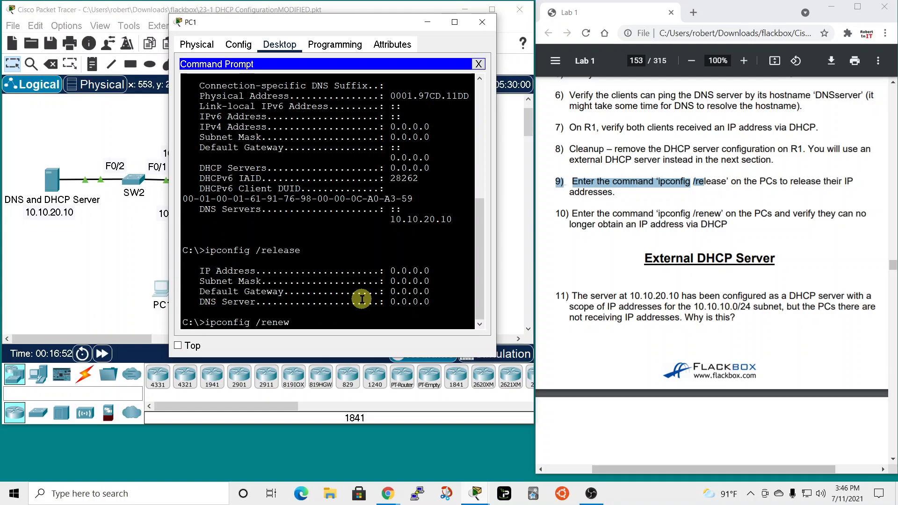
{"action": "key", "text": "Return"}
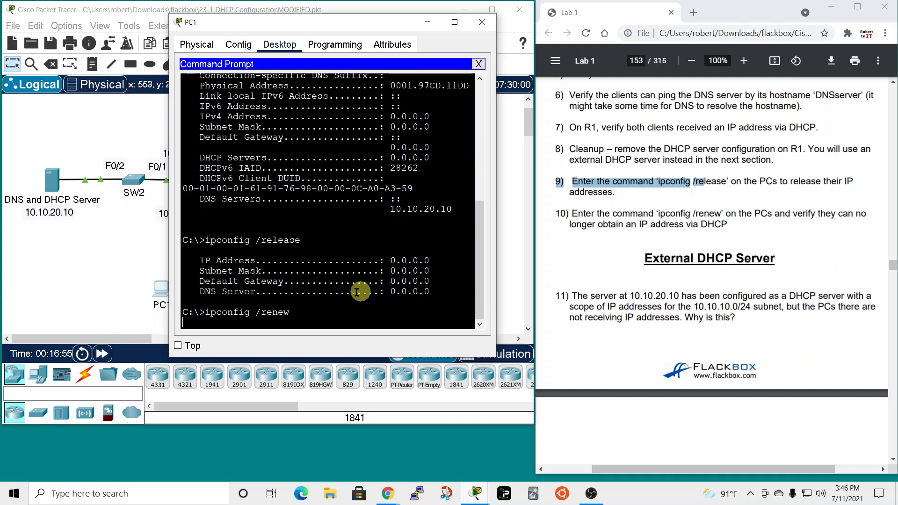
{"action": "left_click_drag", "start_coordinate": [385, 22], "coordinate": [761, 25]}
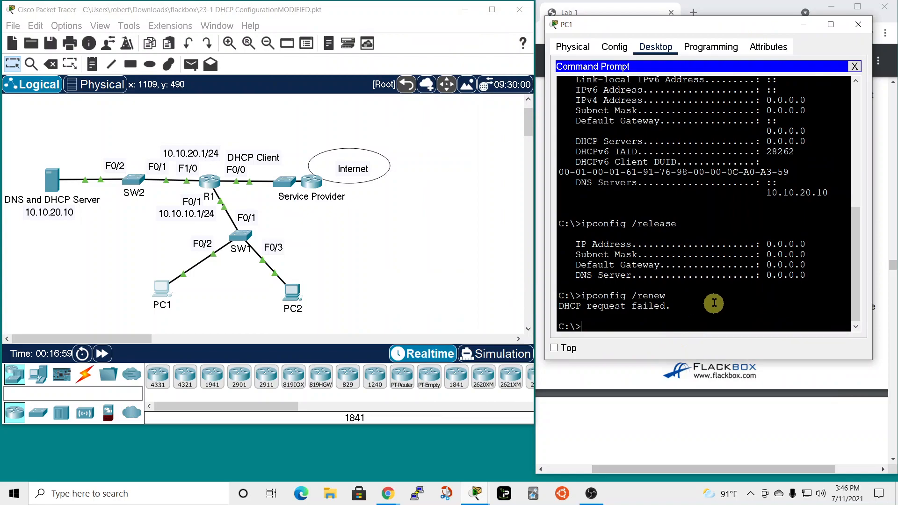
{"action": "left_click_drag", "start_coordinate": [740, 24], "coordinate": [269, 15]}
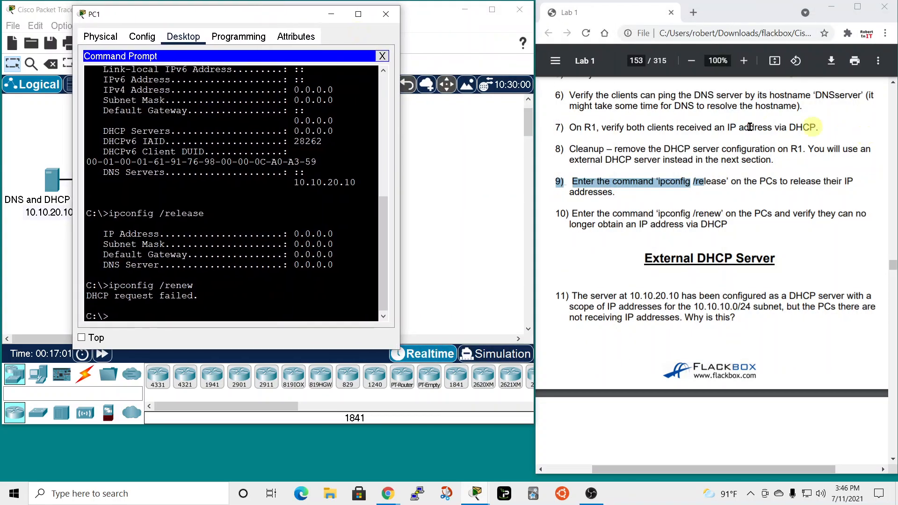
{"action": "left_click", "coordinate": [386, 17]}
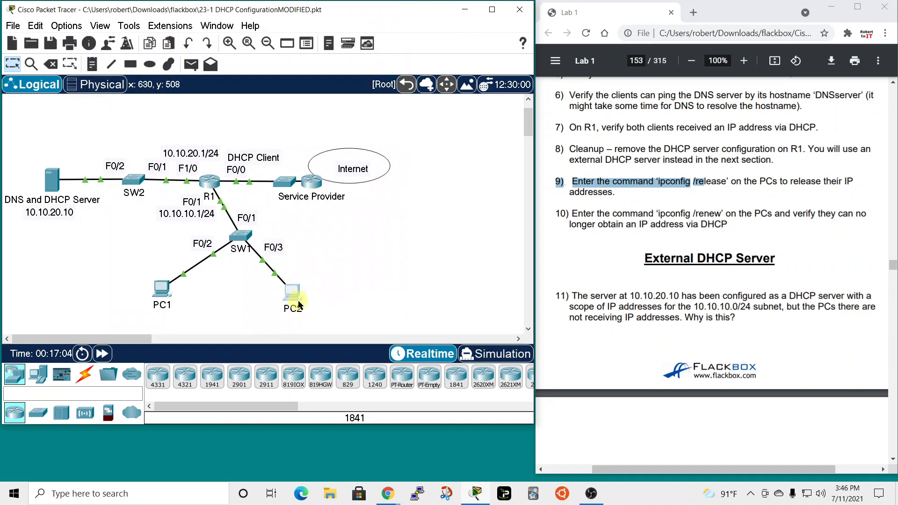
Run ipconfig /renew in PC2's Command Prompt, check the response and close the PC2 window.
{"action": "left_click", "coordinate": [293, 298]}
{"action": "left_click", "coordinate": [503, 133]}
{"action": "scroll", "coordinate": [409, 332], "scroll_direction": "down", "scroll_amount": 4}
{"action": "scroll", "coordinate": [406, 334], "scroll_direction": "down", "scroll_amount": 3}
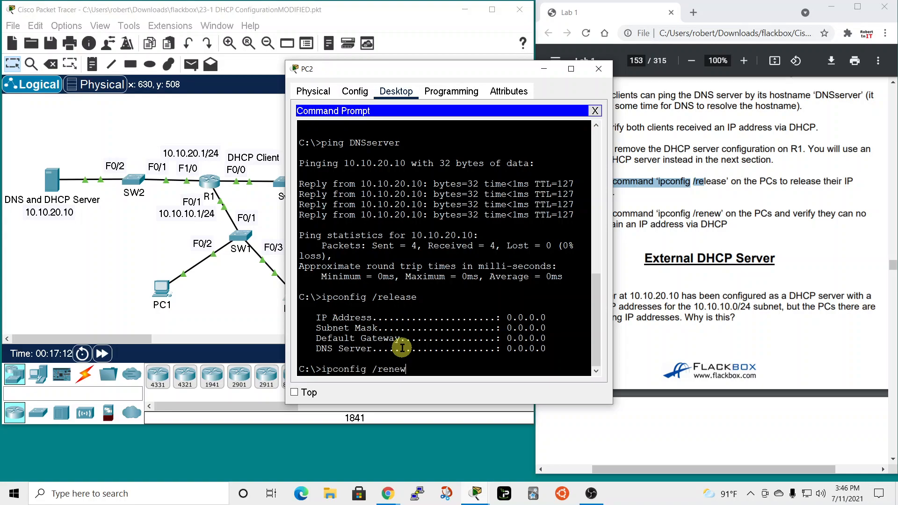
{"action": "key", "text": "Return"}
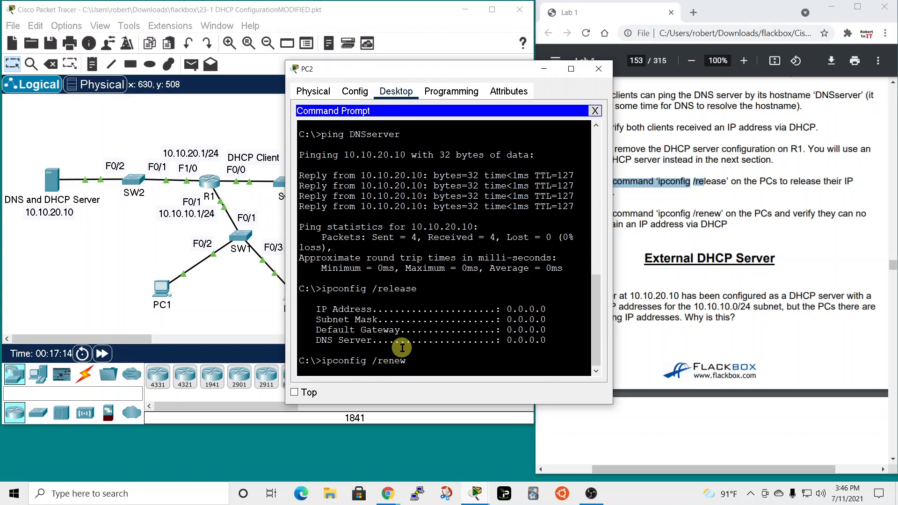
{"action": "left_click_drag", "start_coordinate": [438, 71], "coordinate": [683, 16]}
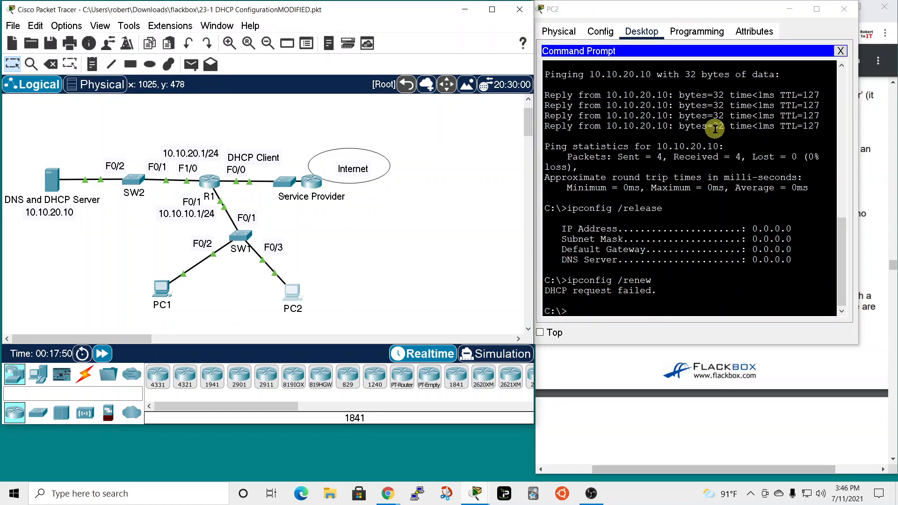
{"action": "left_click", "coordinate": [844, 8]}
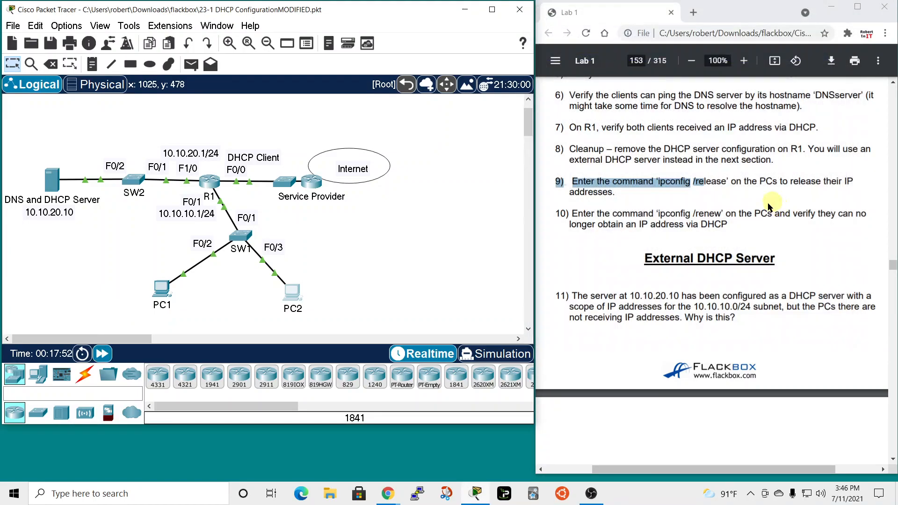
Clear the highlight in the lab document and review the External DHCP Server question and the earlier tasks.
{"action": "left_click", "coordinate": [588, 215]}
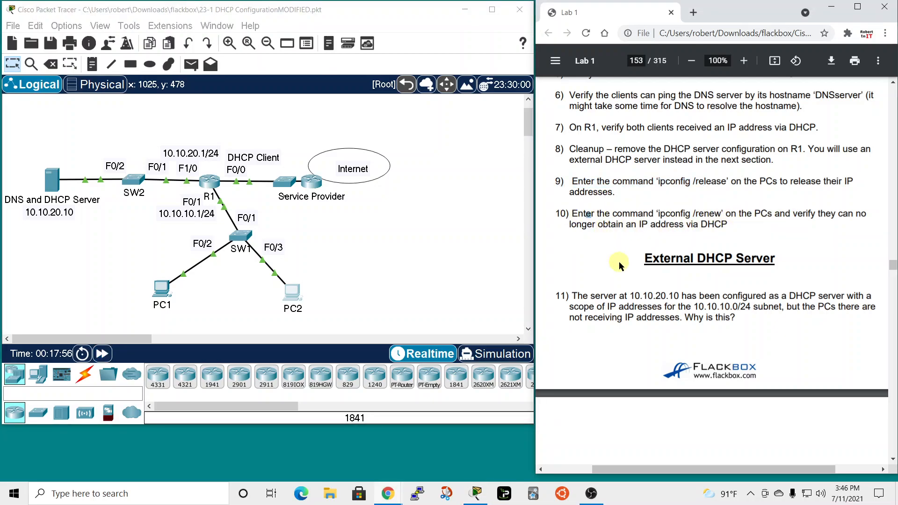
{"action": "scroll", "coordinate": [642, 211], "scroll_direction": "down", "scroll_amount": 1}
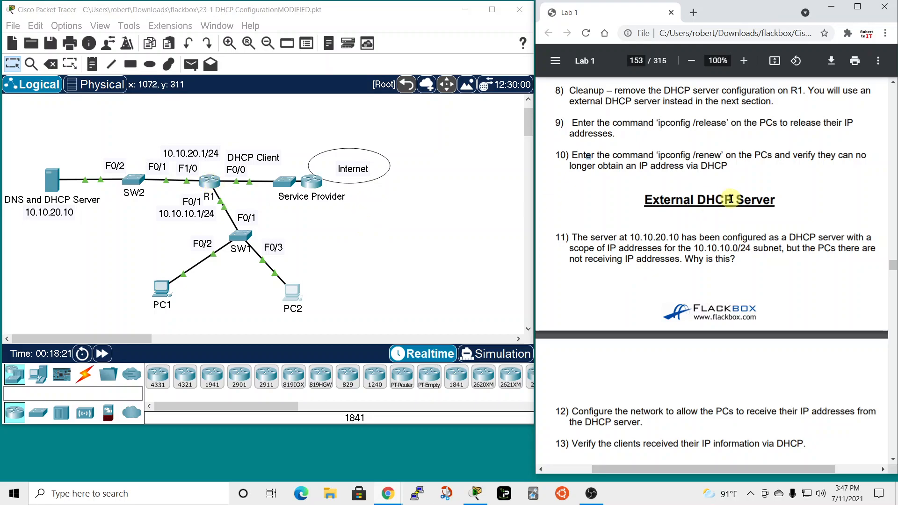
{"action": "scroll", "coordinate": [690, 228], "scroll_direction": "up", "scroll_amount": 6}
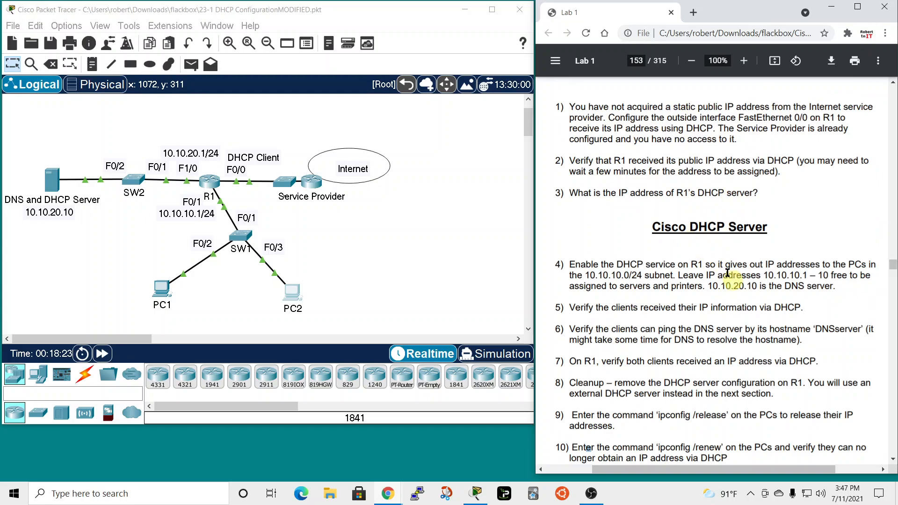
Read tasks 11 to 13 of the External DHCP Server section in the lab document.
{"action": "scroll", "coordinate": [726, 261], "scroll_direction": "down", "scroll_amount": 2}
{"action": "scroll", "coordinate": [726, 261], "scroll_direction": "down", "scroll_amount": 5}
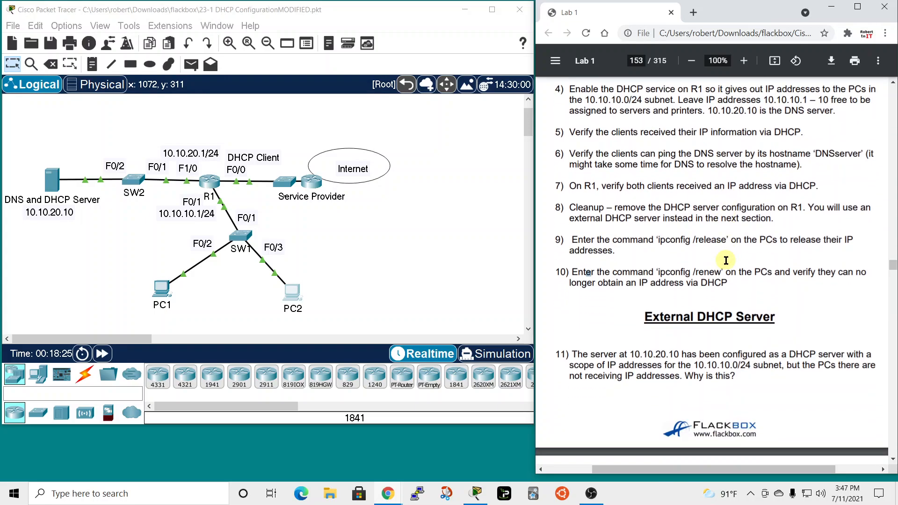
{"action": "scroll", "coordinate": [723, 257], "scroll_direction": "down", "scroll_amount": 1}
{"action": "scroll", "coordinate": [723, 257], "scroll_direction": "up", "scroll_amount": 1}
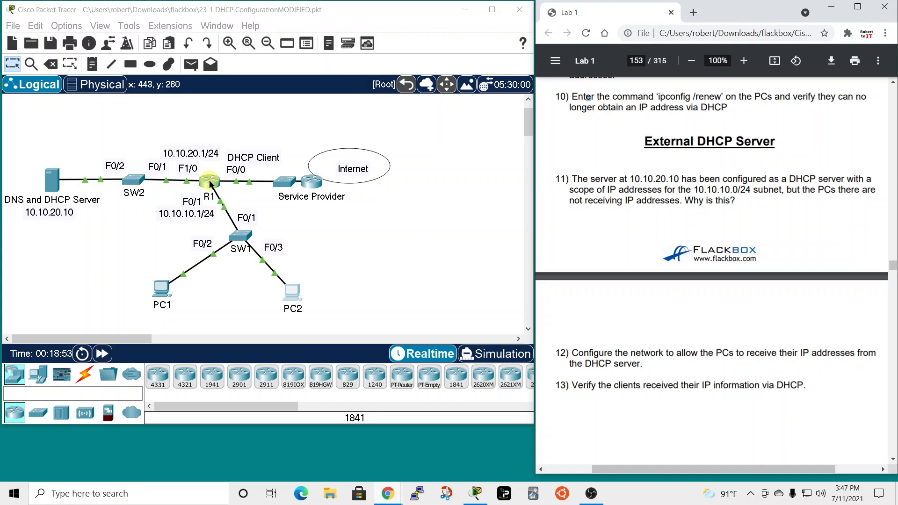
Look over the latest configuration commands in R1's command line and close the R1 window.
{"action": "left_click", "coordinate": [210, 183]}
{"action": "left_click_drag", "start_coordinate": [466, 71], "coordinate": [339, 6]}
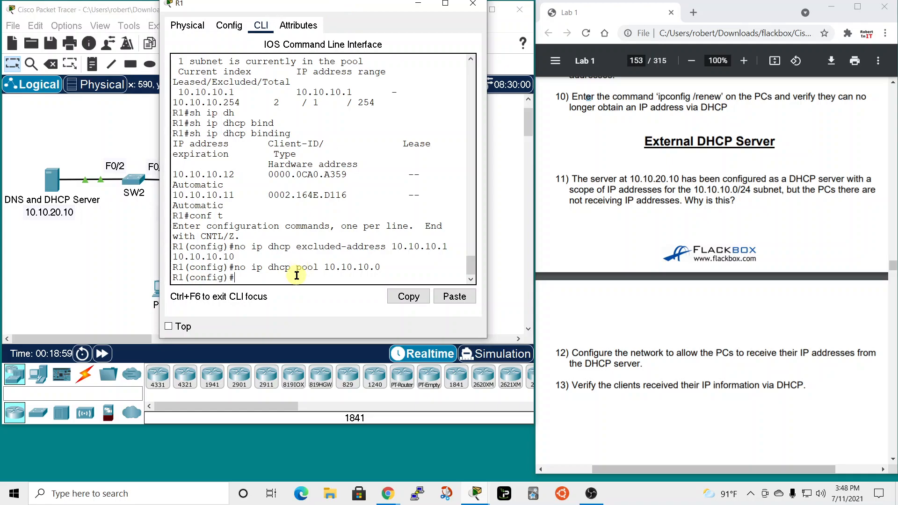
{"action": "left_click", "coordinate": [473, 4]}
{"action": "left_click", "coordinate": [157, 284]}
{"action": "left_click", "coordinate": [295, 299]}
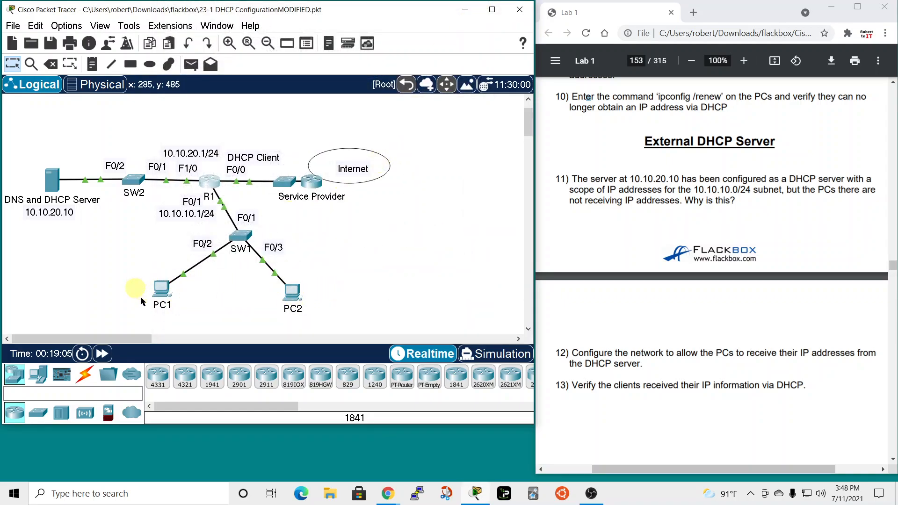
Reopen R1's command line and enter interface configuration mode for fastEthernet 0/1.
{"action": "left_click", "coordinate": [211, 184]}
{"action": "left_click_drag", "start_coordinate": [419, 77], "coordinate": [343, 19]}
{"action": "type", "text": "int"}
{"action": "key", "text": "Tab"}
{"action": "type", "text": "fa"}
{"action": "key", "text": "Tab"}
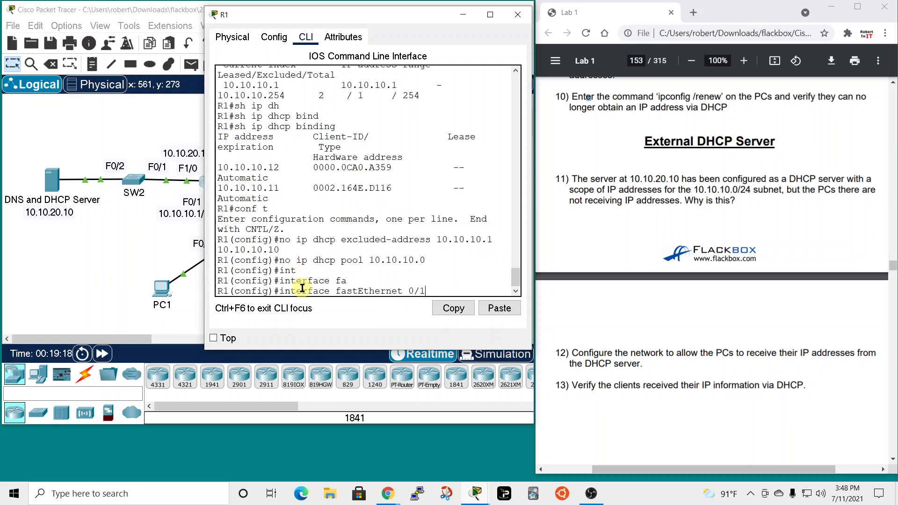
{"action": "key", "text": "Return"}
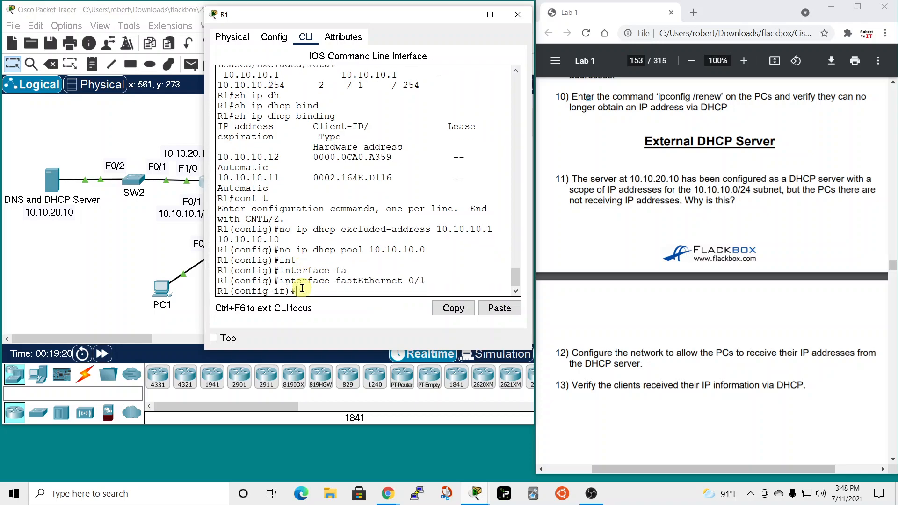
Set the interface's IP helper address to 10.10.20.10 and close the R1 window.
{"action": "type", "text": "ip hel"}
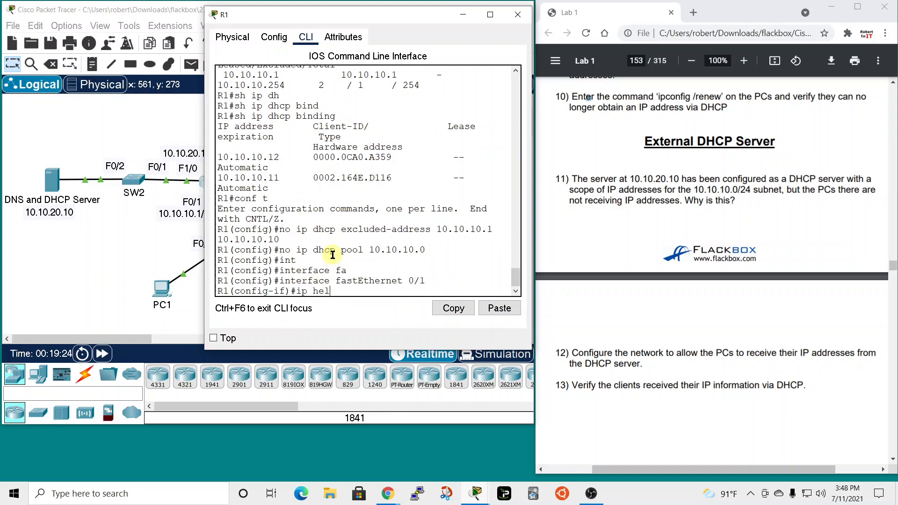
{"action": "type", "text": "p"}
{"action": "key", "text": "Tab"}
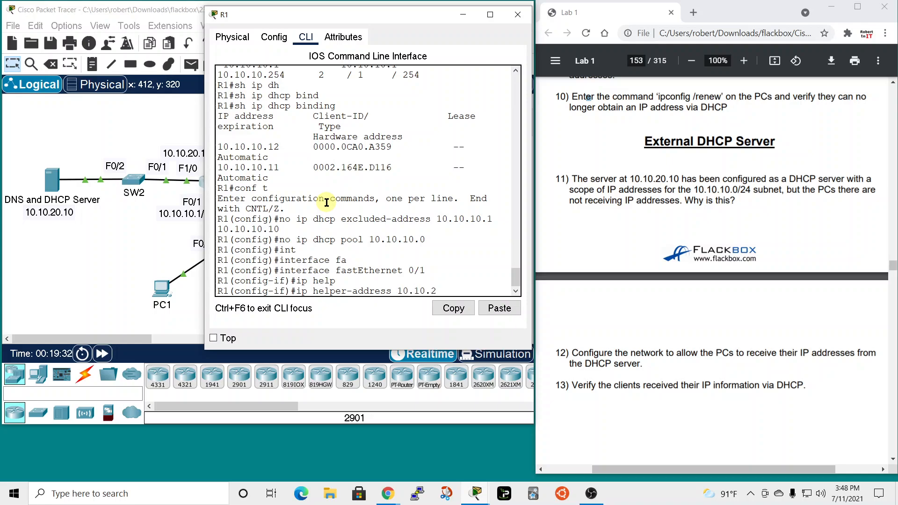
{"action": "key", "text": "Return"}
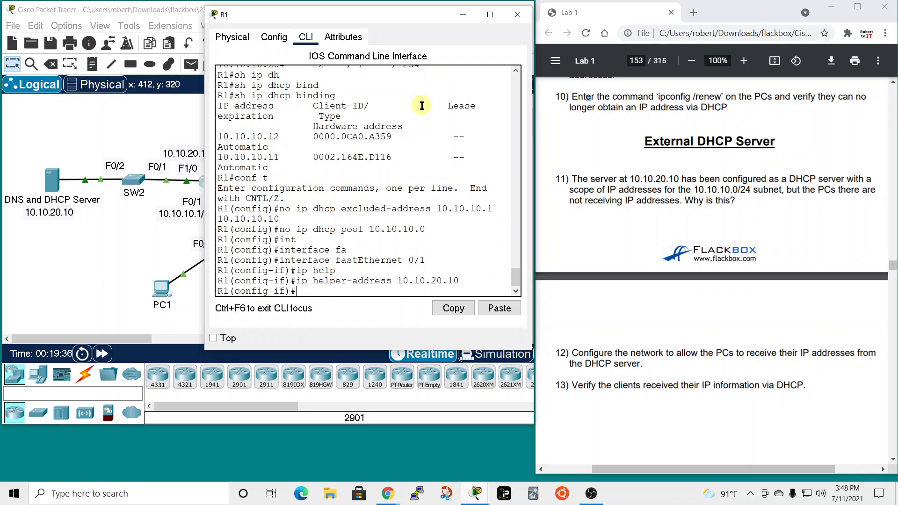
{"action": "left_click", "coordinate": [519, 15]}
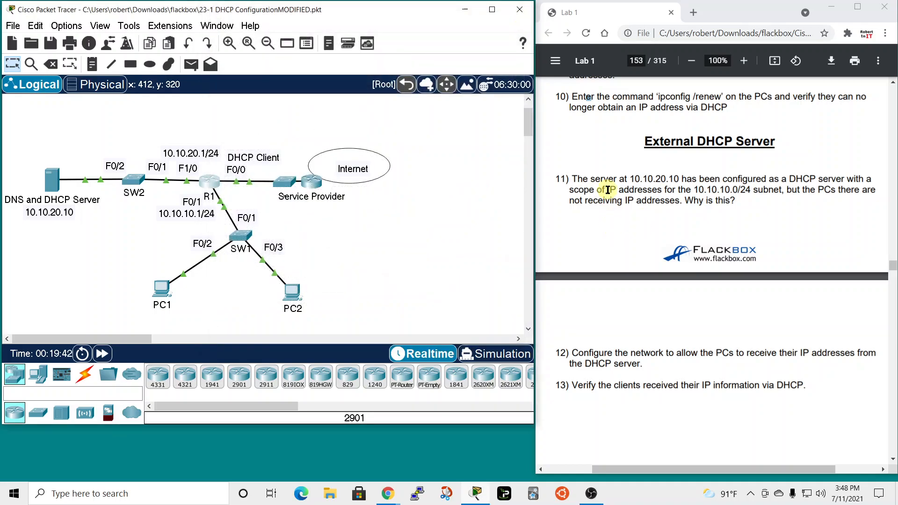
Reread lab tasks 11 and 12 and highlight task 13 on verifying the clients' IP information via DHCP.
{"action": "left_click", "coordinate": [673, 200]}
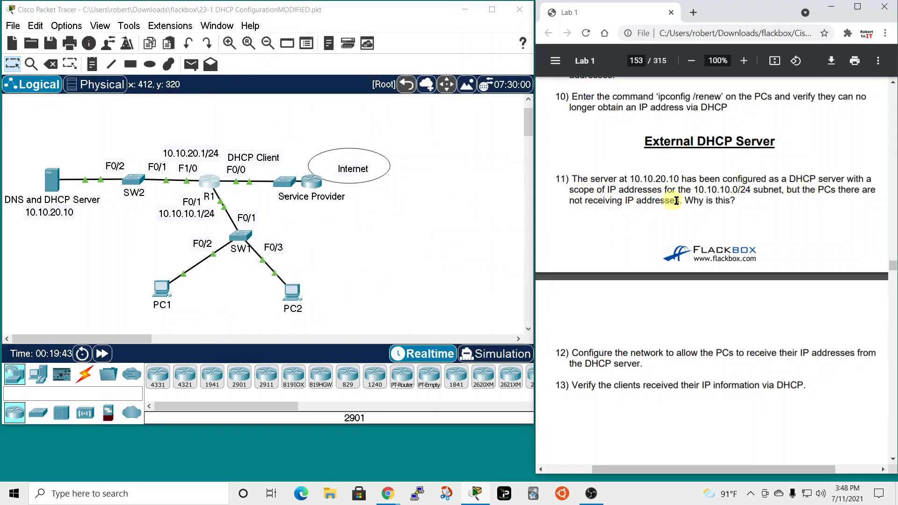
{"action": "left_click_drag", "start_coordinate": [673, 200], "coordinate": [713, 201]}
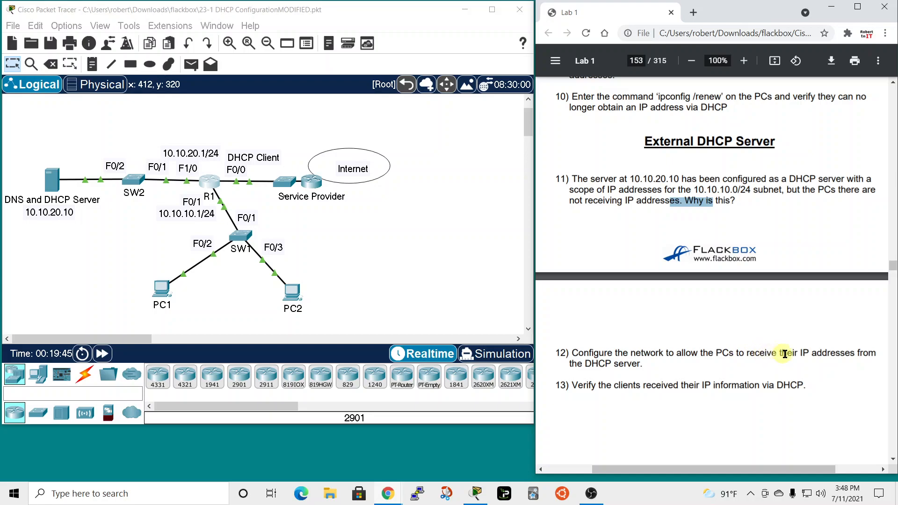
{"action": "left_click", "coordinate": [591, 354]}
{"action": "left_click_drag", "start_coordinate": [591, 354], "coordinate": [663, 364]}
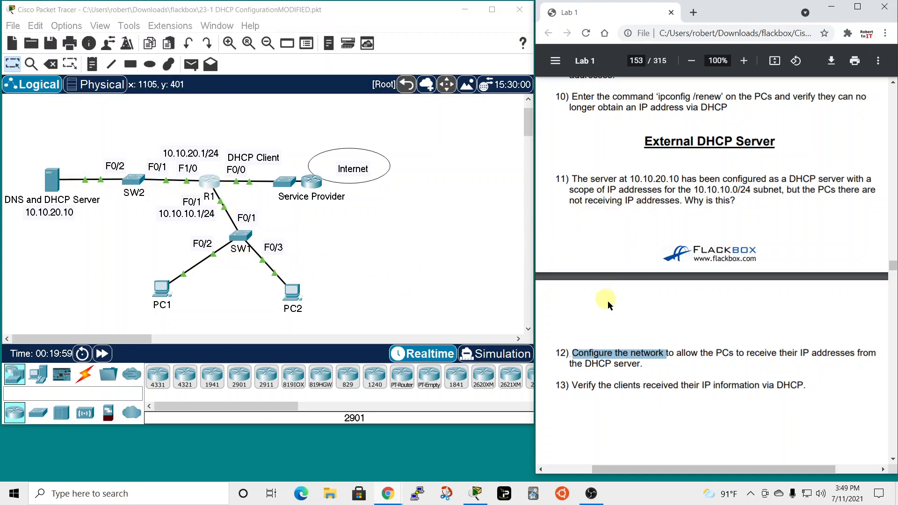
{"action": "scroll", "coordinate": [603, 300], "scroll_direction": "down", "scroll_amount": 1}
{"action": "left_click_drag", "start_coordinate": [590, 328], "coordinate": [816, 338]}
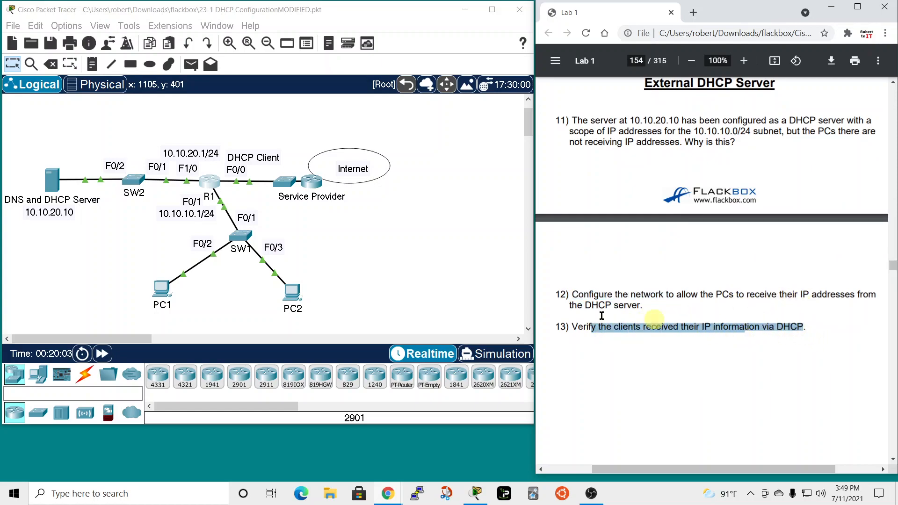
Run ipconfig /all in PC1's Command Prompt and page through to the end of the output.
{"action": "left_click_drag", "start_coordinate": [164, 287], "coordinate": [170, 287]}
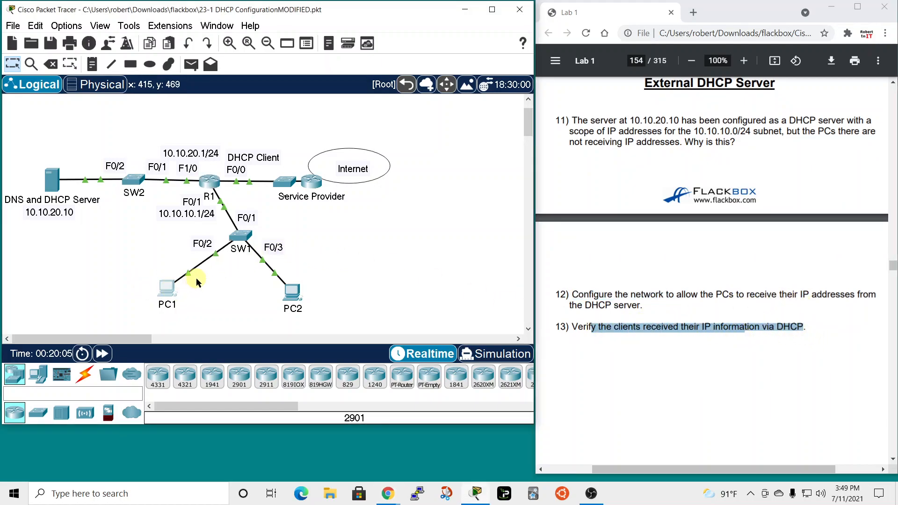
{"action": "left_click", "coordinate": [167, 287]}
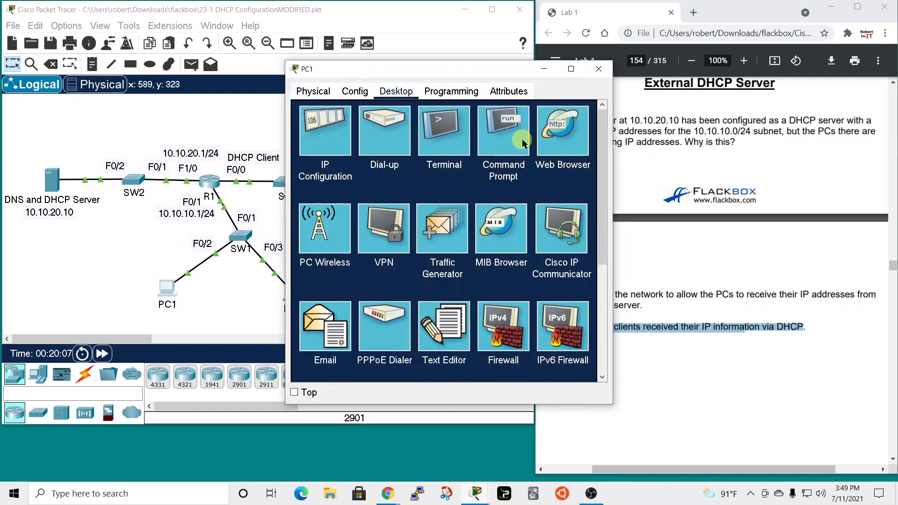
{"action": "left_click", "coordinate": [510, 134]}
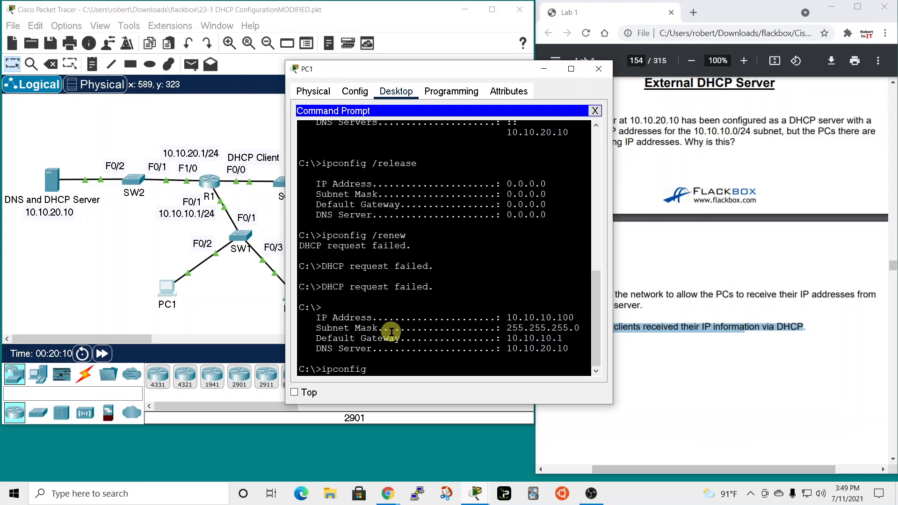
{"action": "type", "text": "ipconfig /all"}
{"action": "key", "text": "Return"}
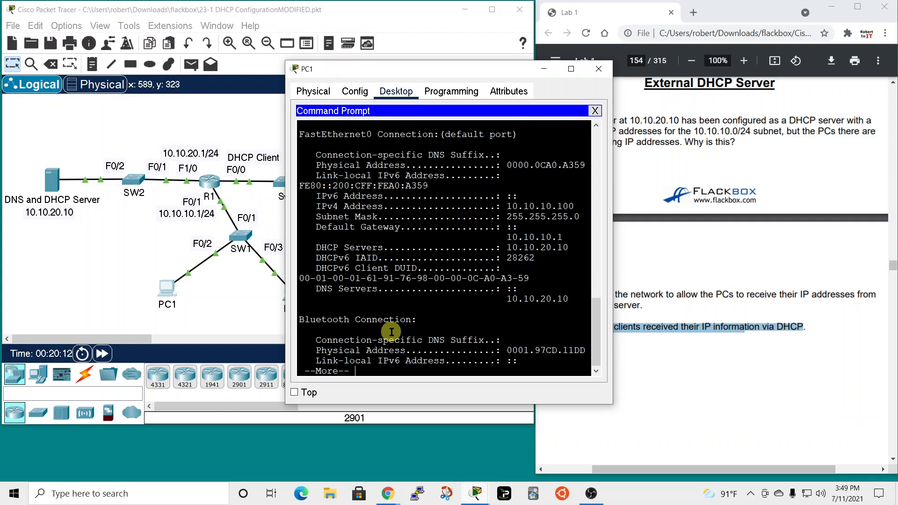
{"action": "key", "text": "space"}
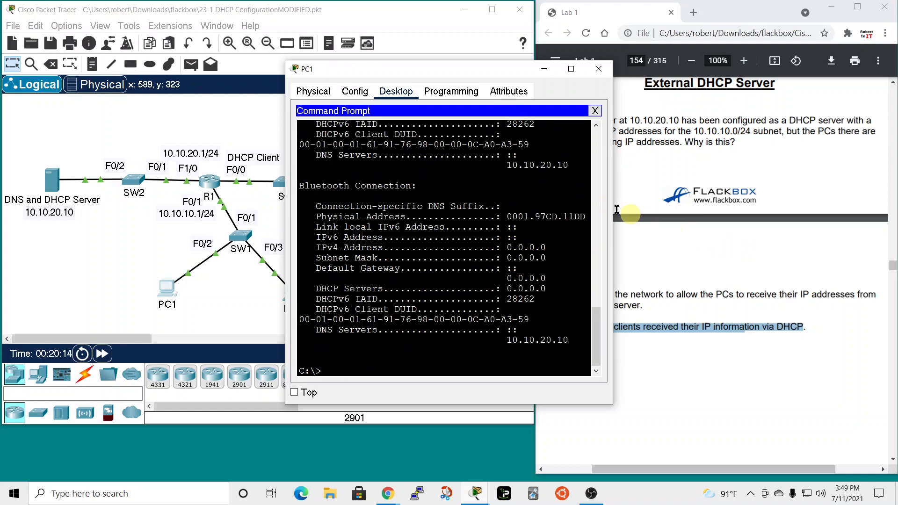
Widen the PC1 window to examine the IPv4 address and DHCP server entries, and close it.
{"action": "left_click_drag", "start_coordinate": [614, 210], "coordinate": [752, 211]}
{"action": "scroll", "coordinate": [587, 328], "scroll_direction": "up", "scroll_amount": 5}
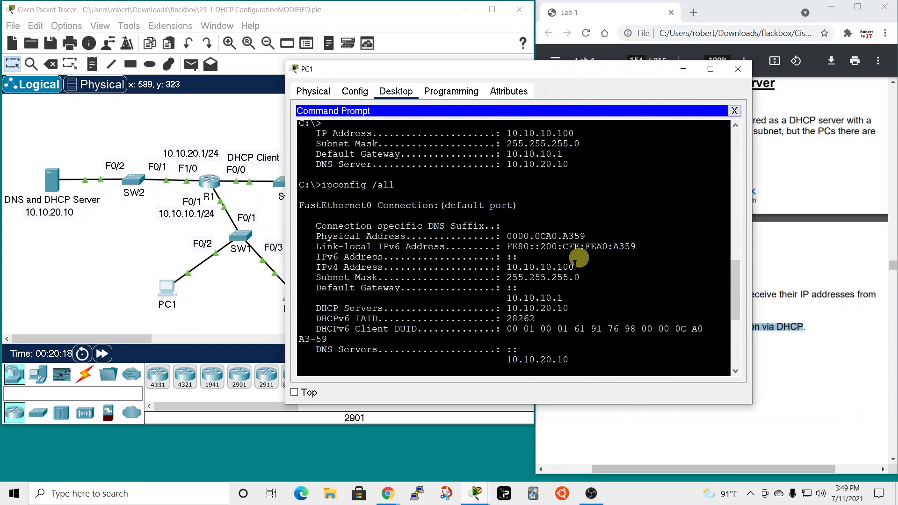
{"action": "left_click_drag", "start_coordinate": [316, 267], "coordinate": [576, 266]}
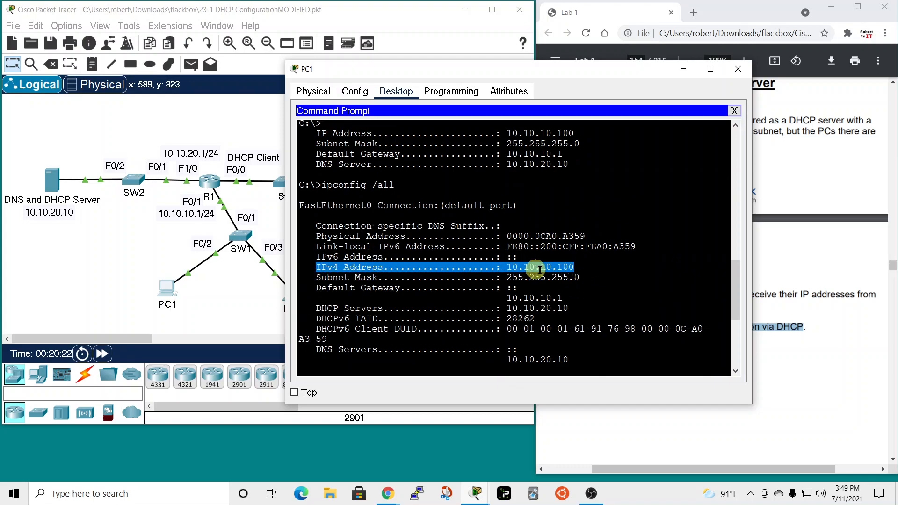
{"action": "scroll", "coordinate": [583, 277], "scroll_direction": "down", "scroll_amount": 1}
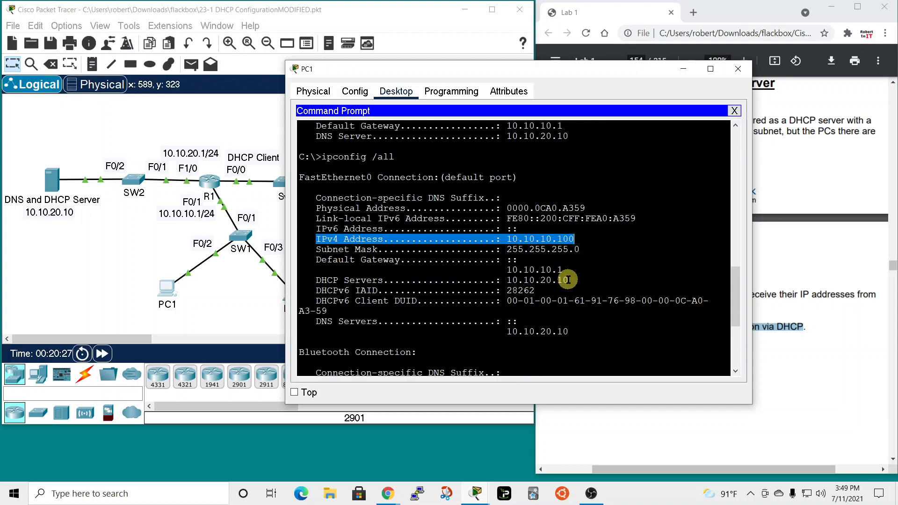
{"action": "scroll", "coordinate": [568, 279], "scroll_direction": "down", "scroll_amount": 1}
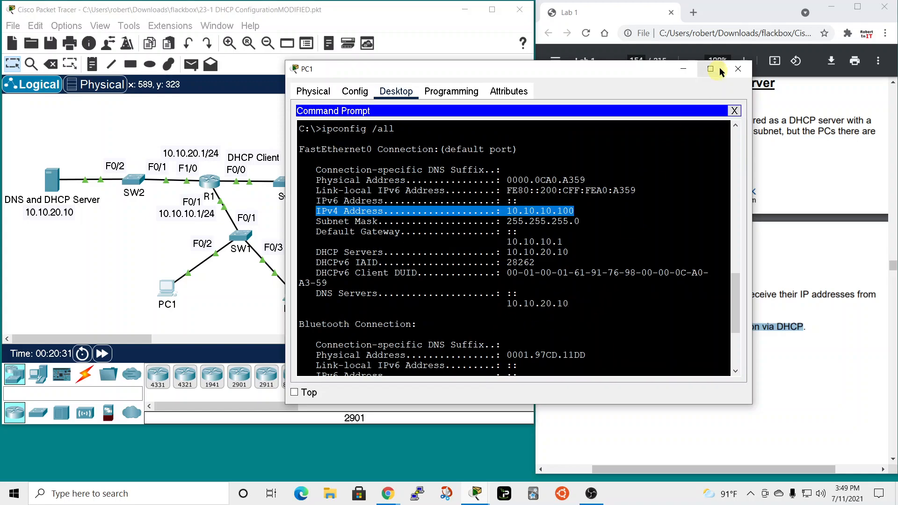
{"action": "left_click", "coordinate": [738, 69]}
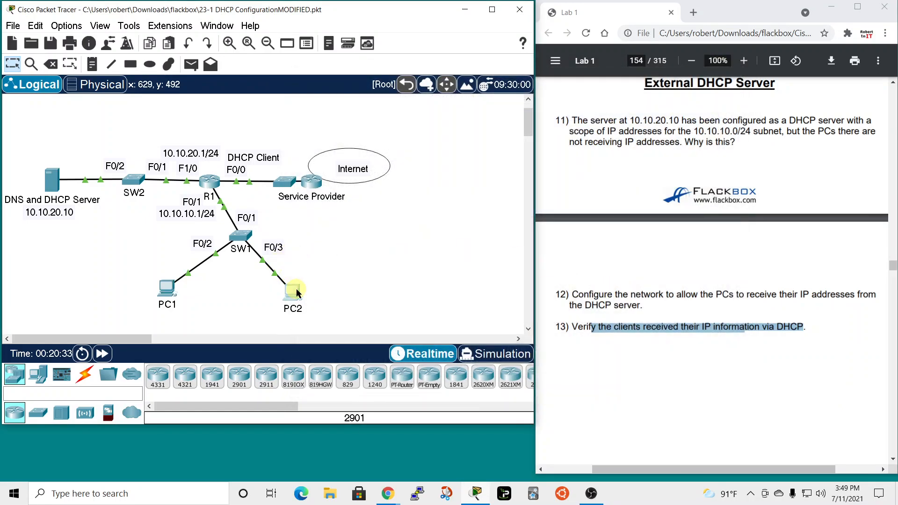
Run ipconfig /all in PC2's Command Prompt and page through to the end of the output.
{"action": "left_click", "coordinate": [287, 286]}
{"action": "left_click", "coordinate": [520, 172]}
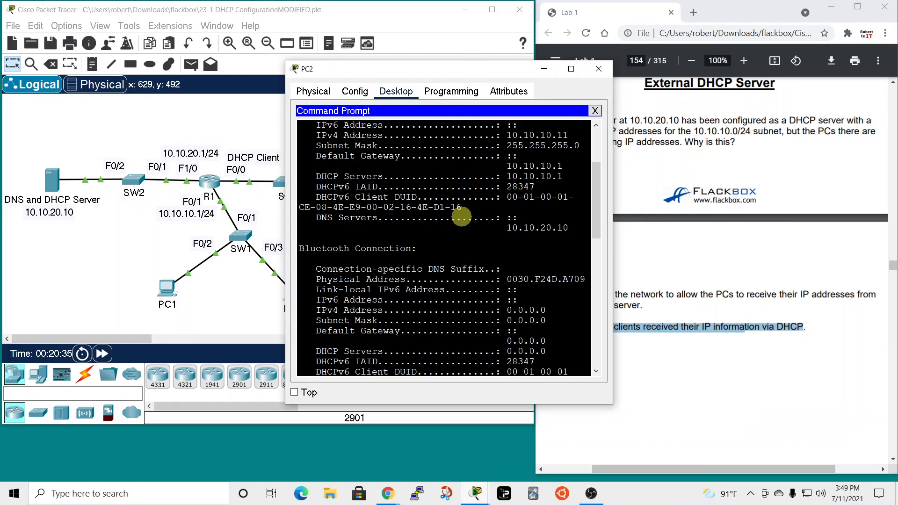
{"action": "scroll", "coordinate": [456, 280], "scroll_direction": "down", "scroll_amount": 3}
{"action": "scroll", "coordinate": [449, 302], "scroll_direction": "down", "scroll_amount": 5}
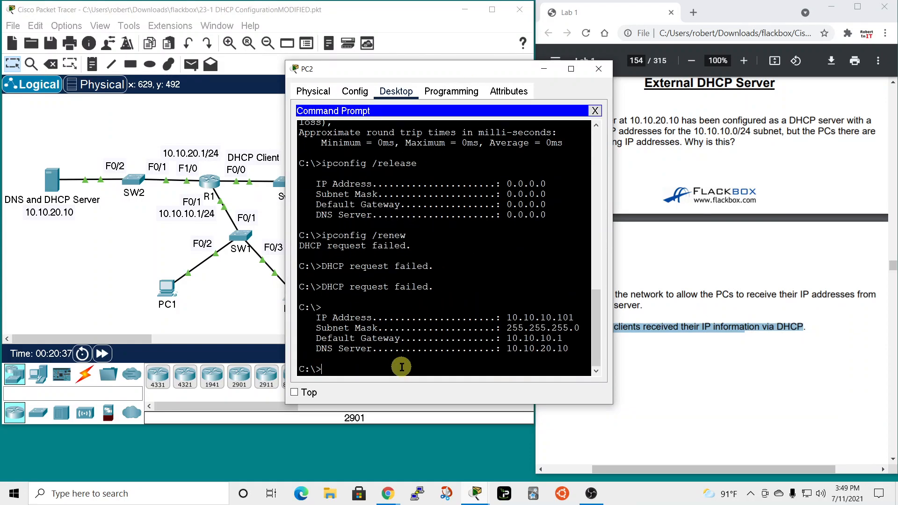
{"action": "type", "text": "ipconfig /all"}
{"action": "key", "text": "Return"}
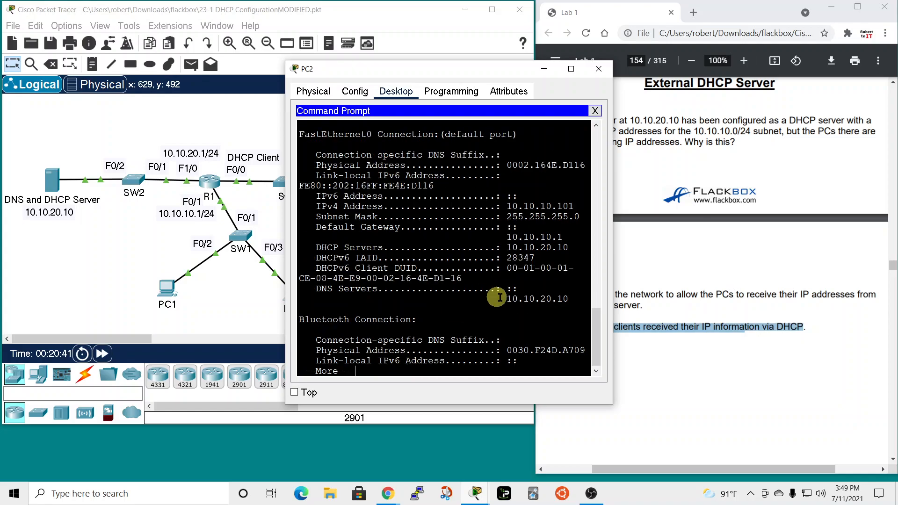
{"action": "key", "text": "space"}
Widen the PC2 window to examine its FastEthernet0 address and DHCP server entries, and close it.
{"action": "left_click_drag", "start_coordinate": [613, 276], "coordinate": [806, 262]}
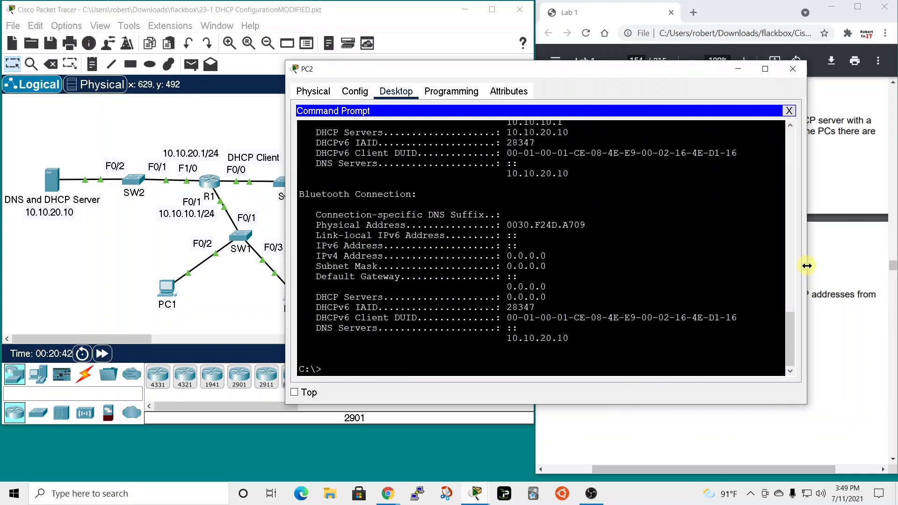
{"action": "scroll", "coordinate": [497, 299], "scroll_direction": "up", "scroll_amount": 5}
{"action": "scroll", "coordinate": [489, 294], "scroll_direction": "up", "scroll_amount": 4}
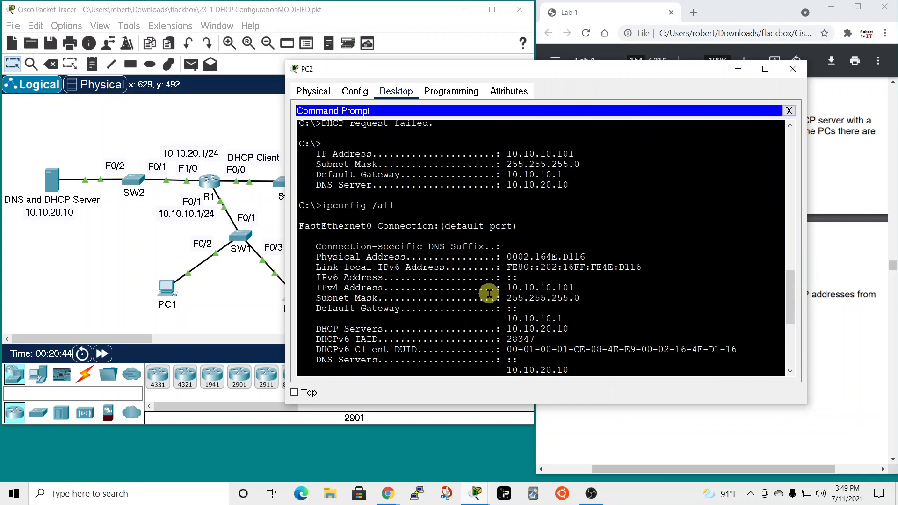
{"action": "left_click_drag", "start_coordinate": [321, 261], "coordinate": [333, 262]}
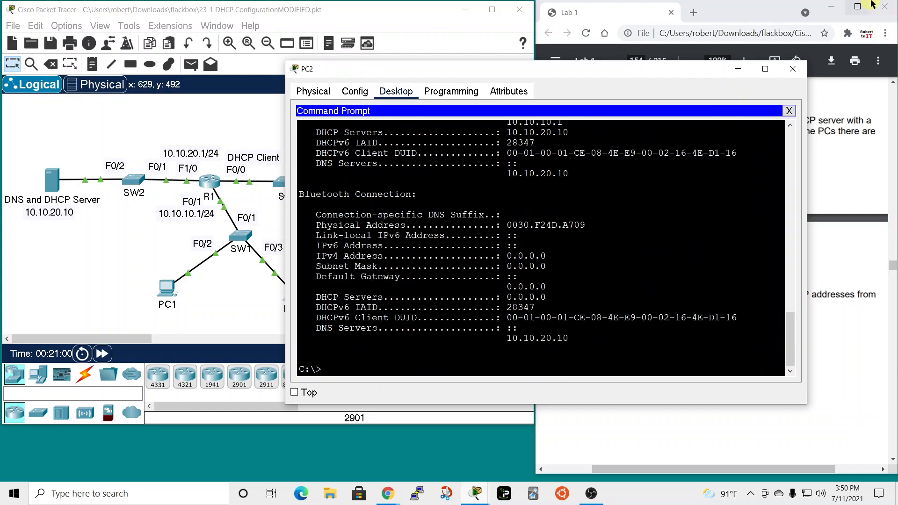
{"action": "left_click", "coordinate": [793, 69]}
Review all the tasks of the 23-1 DHCP Configuration lab in the document from the startup section onward.
{"action": "scroll", "coordinate": [604, 358], "scroll_direction": "down", "scroll_amount": 10}
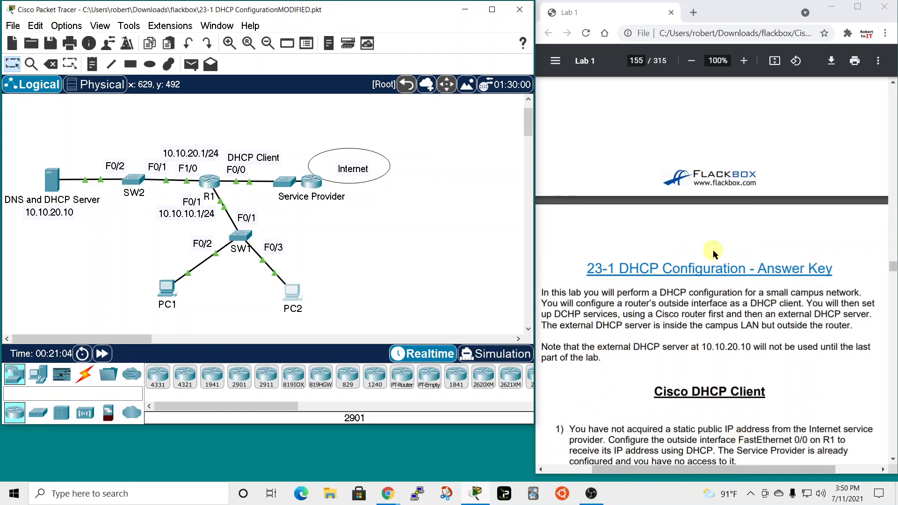
{"action": "scroll", "coordinate": [713, 255], "scroll_direction": "up", "scroll_amount": 12}
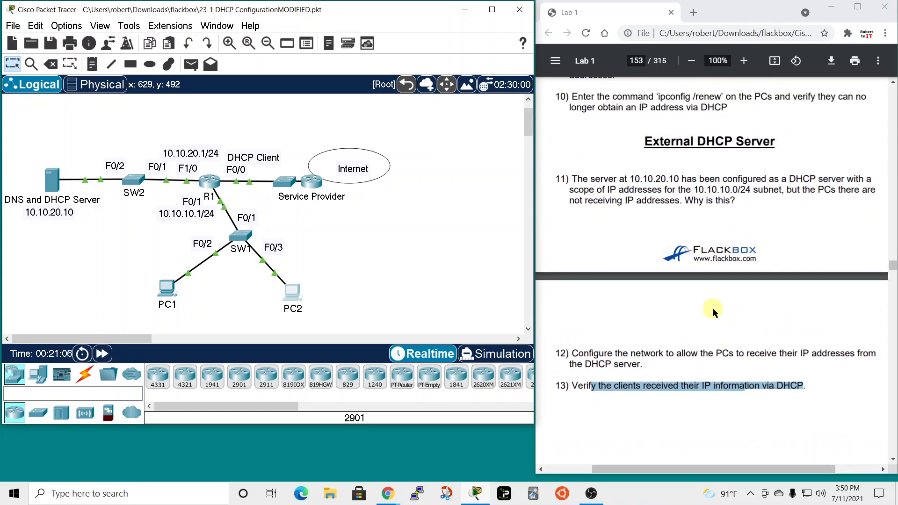
{"action": "scroll", "coordinate": [714, 313], "scroll_direction": "up", "scroll_amount": 10}
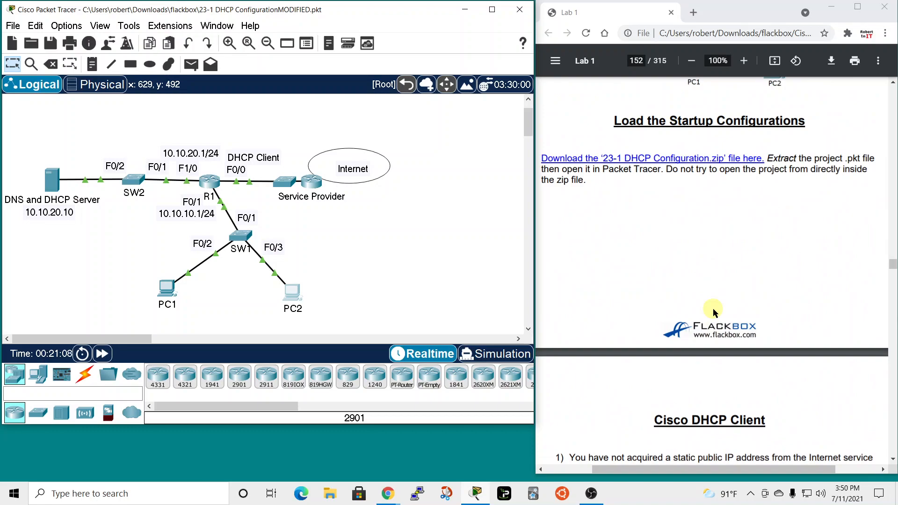
{"action": "scroll", "coordinate": [712, 311], "scroll_direction": "down", "scroll_amount": 5}
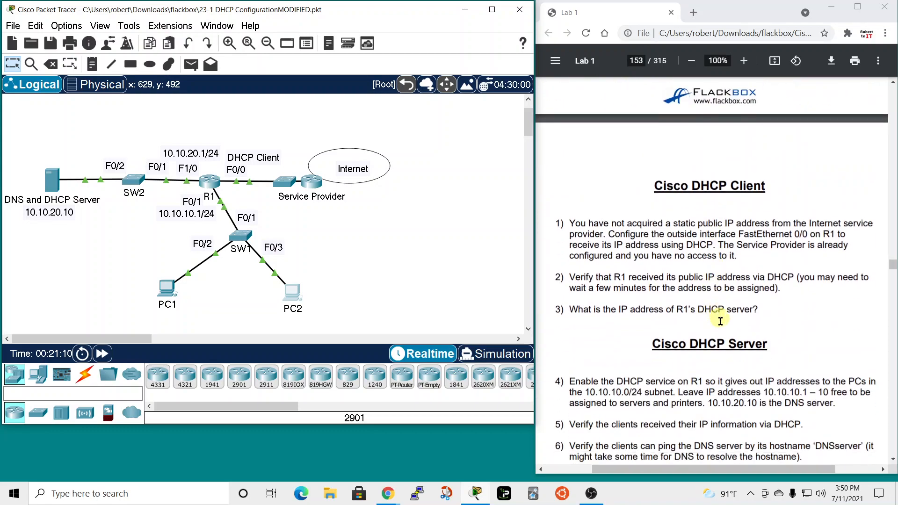
{"action": "scroll", "coordinate": [744, 265], "scroll_direction": "down", "scroll_amount": 10}
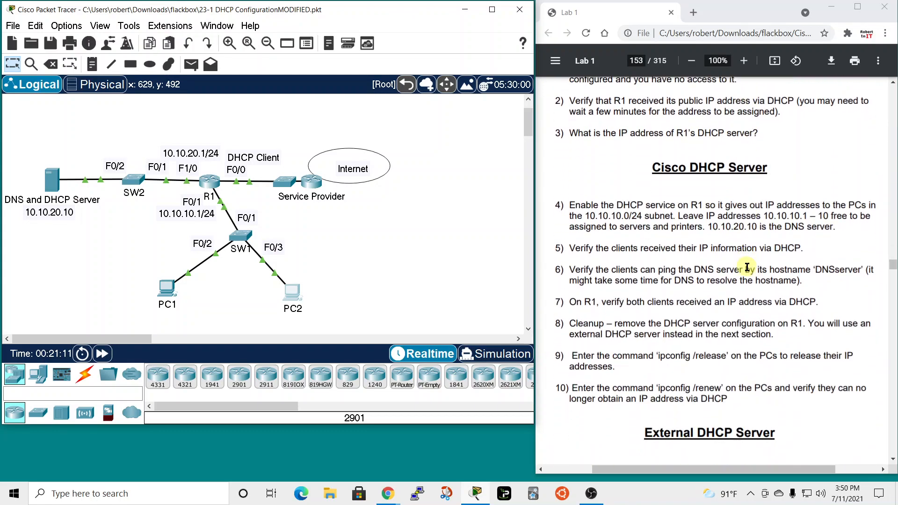